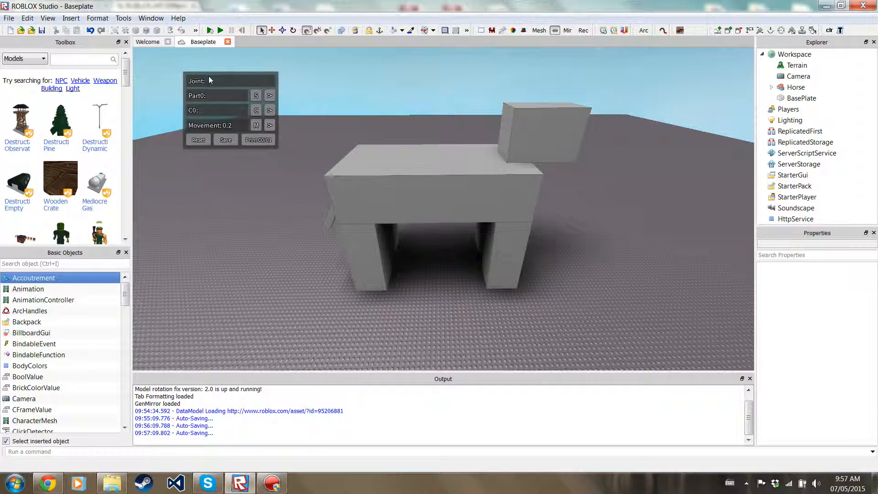
Examine the horse model from several angles, including its head, torso, legs and tail
right_drag(377, 173, 399, 212)
key(a)
key(w)
key(a)
key(d)
key(s)
key(d)
key(s)
key(w)
scroll(400, 212, down, 2)
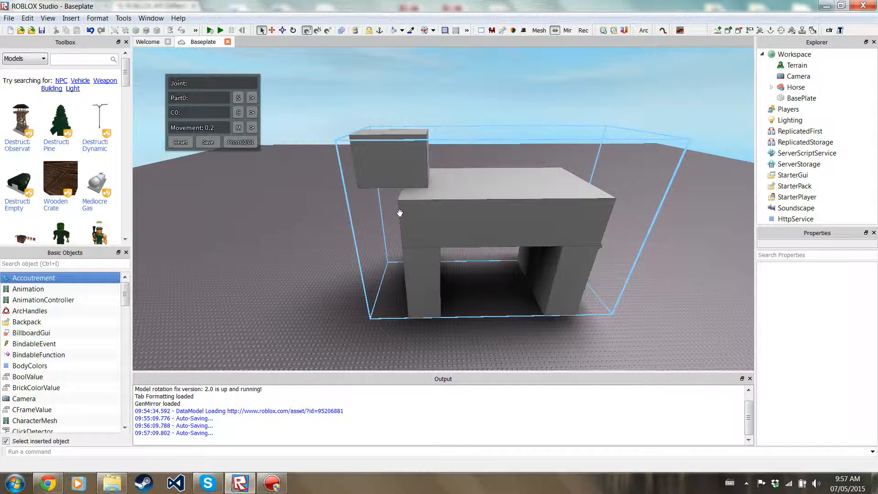
scroll(424, 227, up, 2)
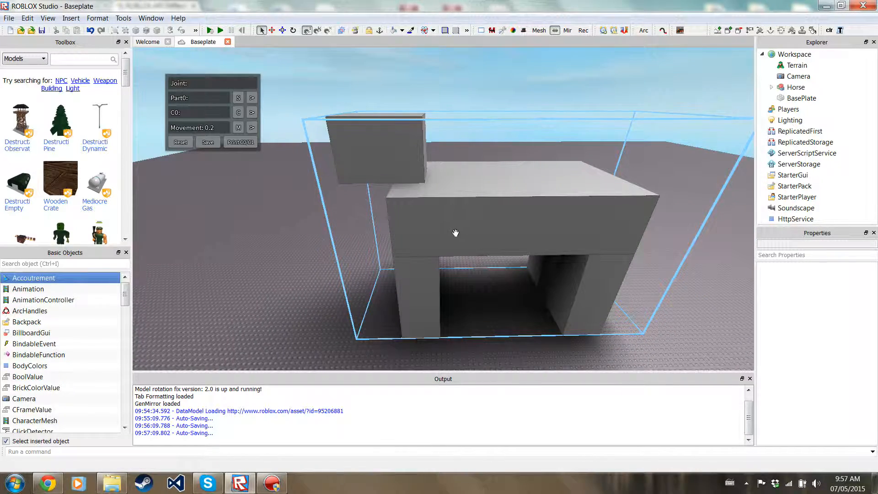
right_drag(373, 298, 379, 297)
scroll(379, 298, up, 2)
scroll(379, 297, down, 5)
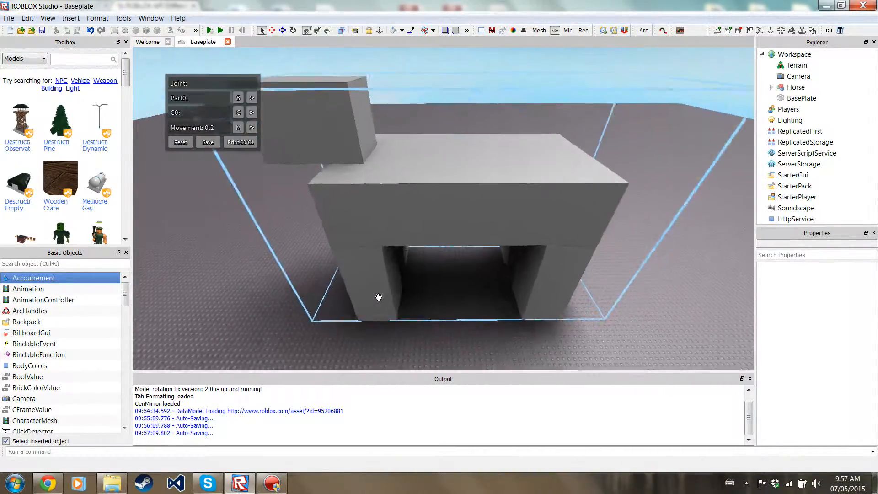
Expand the Horse model and select its seven parts to review them, clearing the selection at the end
click(545, 236)
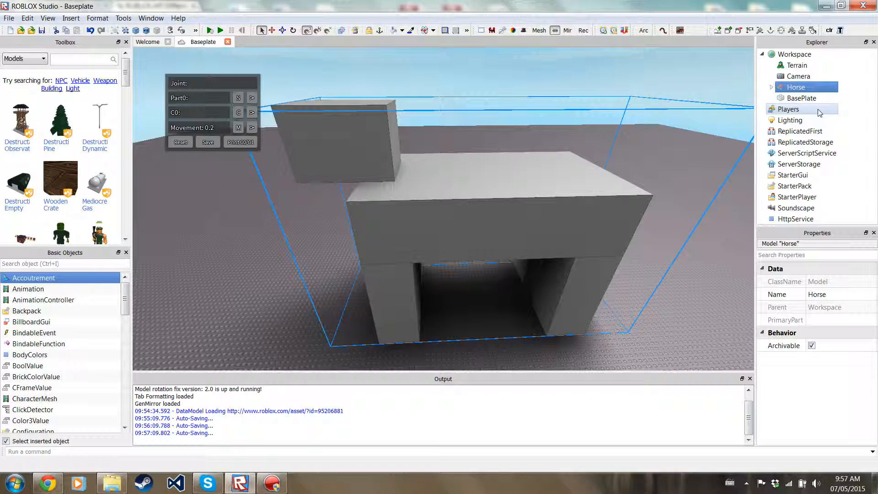
drag(858, 162, 799, 98)
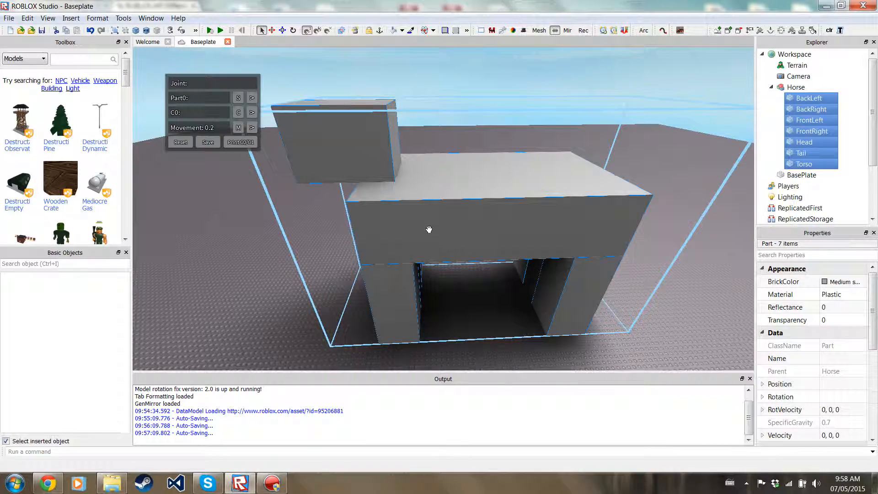
right_drag(429, 229, 429, 233)
right_click(415, 219)
click(481, 118)
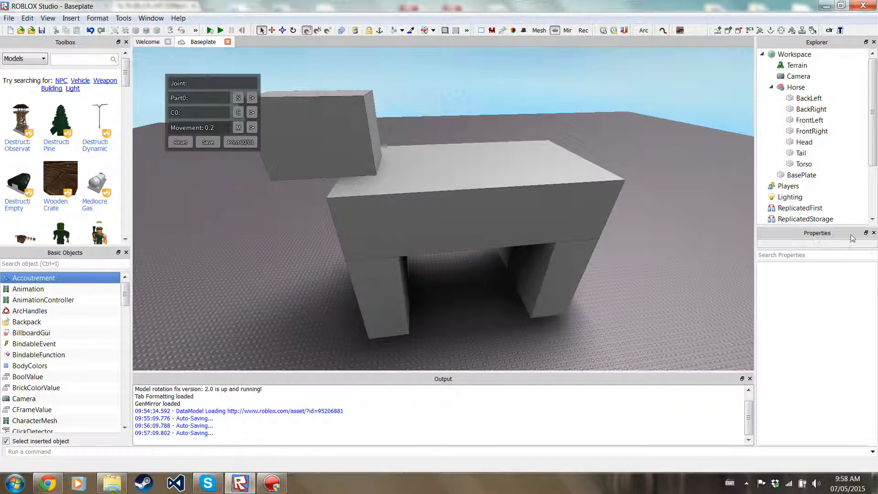
Run the simulation briefly to check how the horse behaves, and stop it
click(220, 30)
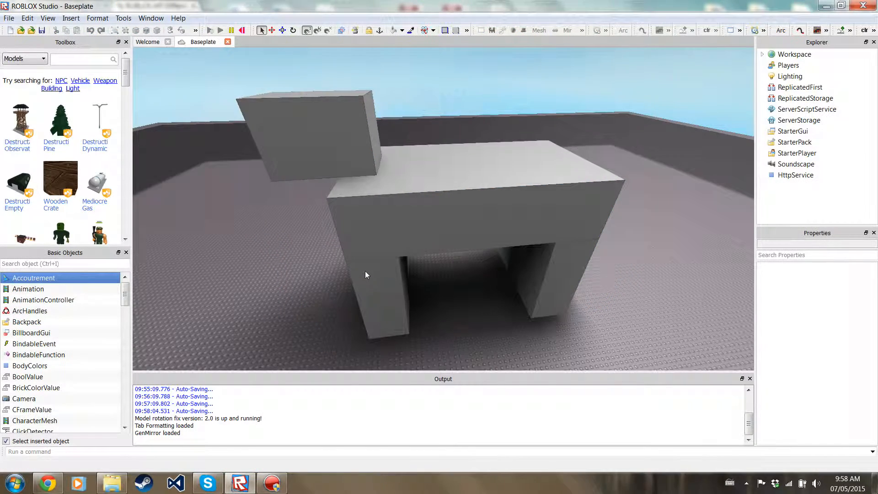
click(242, 30)
right_drag(479, 252, 454, 238)
click(635, 275)
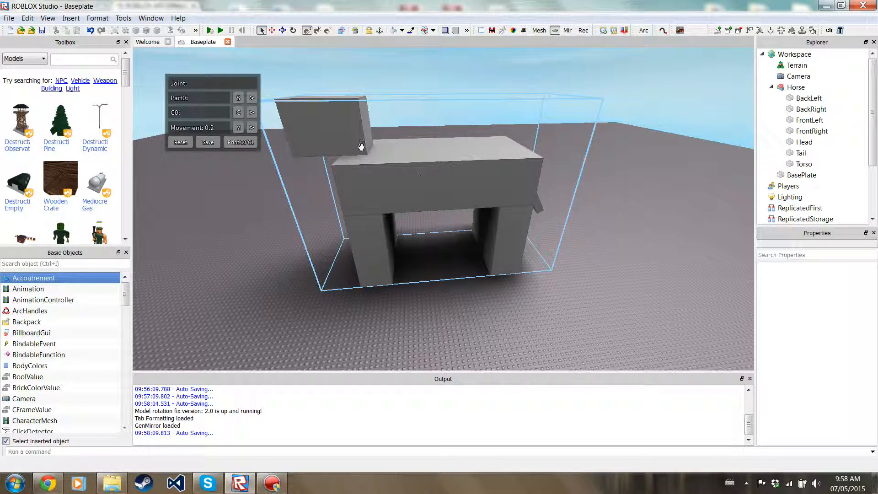
right_drag(340, 132, 462, 220)
Select the horse's Torso and search the basic objects for Weld
click(65, 450)
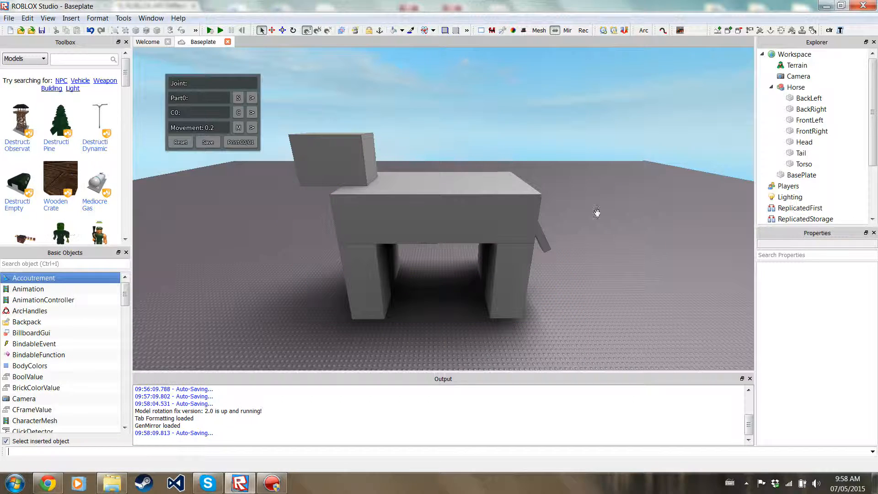
click(804, 164)
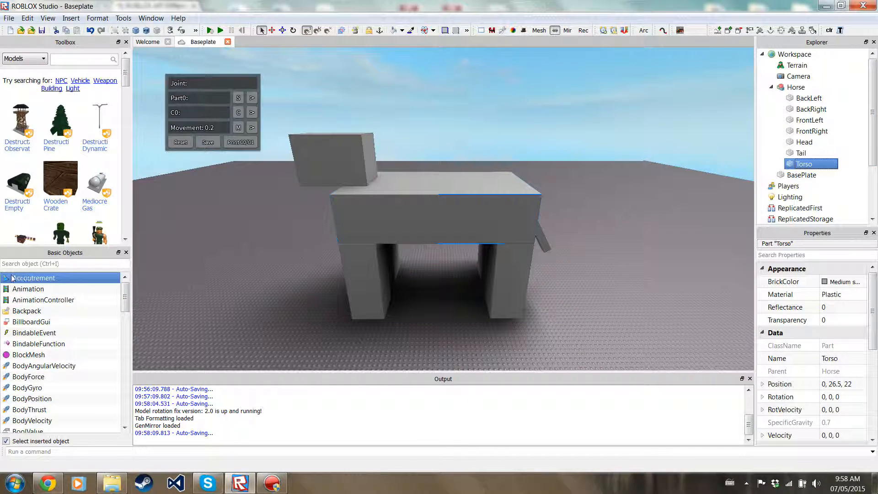
text(W)
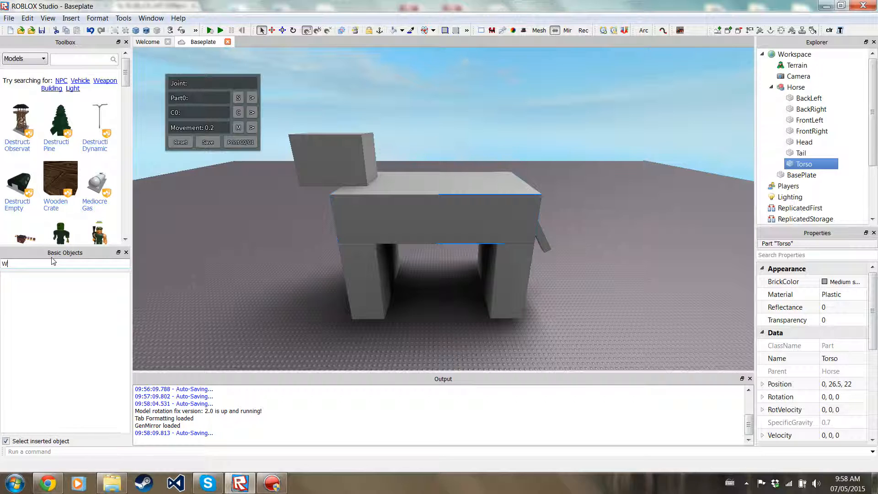
key(BackSpace)
text(W)
Create a weld in the Workspace by running Instance.new("Weld", game.Workspace)
click(25, 452)
key(Up)
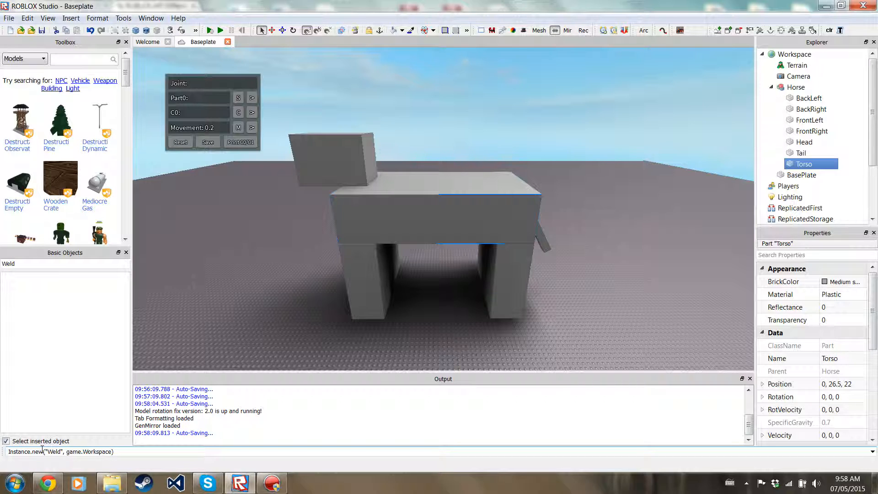
key(Return)
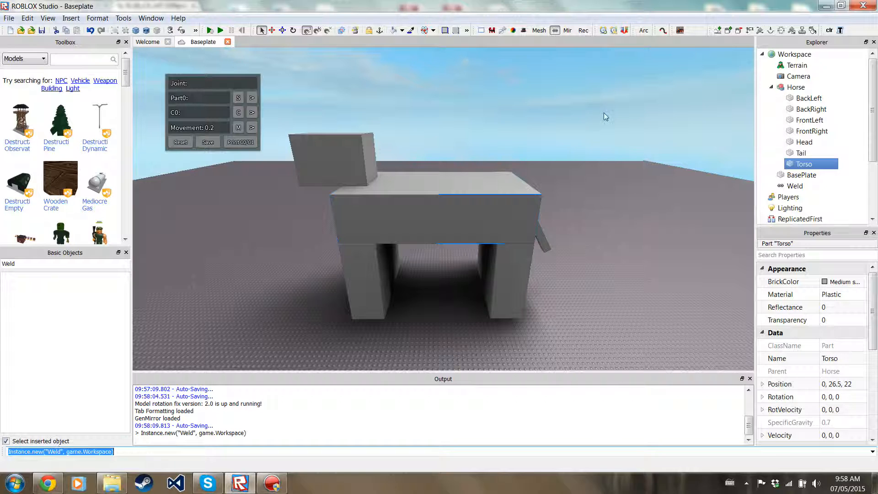
Copy the Workspace weld into the horse's Torso and select the pasted copy
click(795, 185)
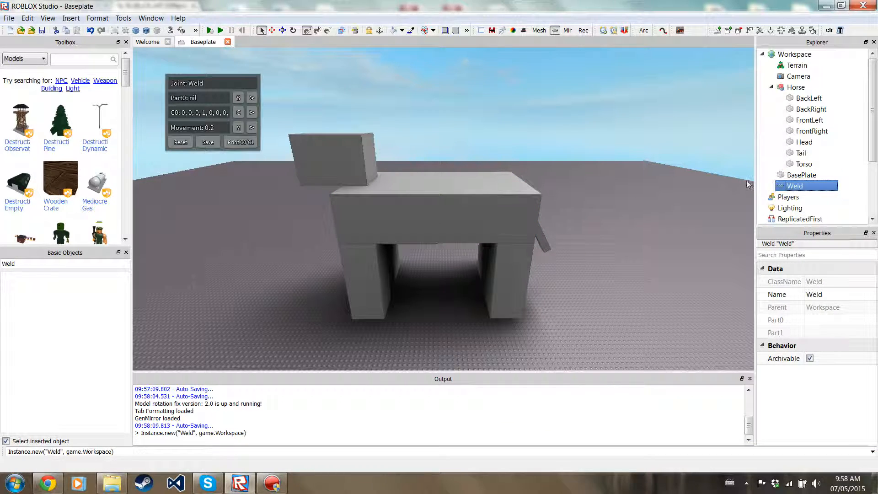
right_click(808, 188)
click(781, 205)
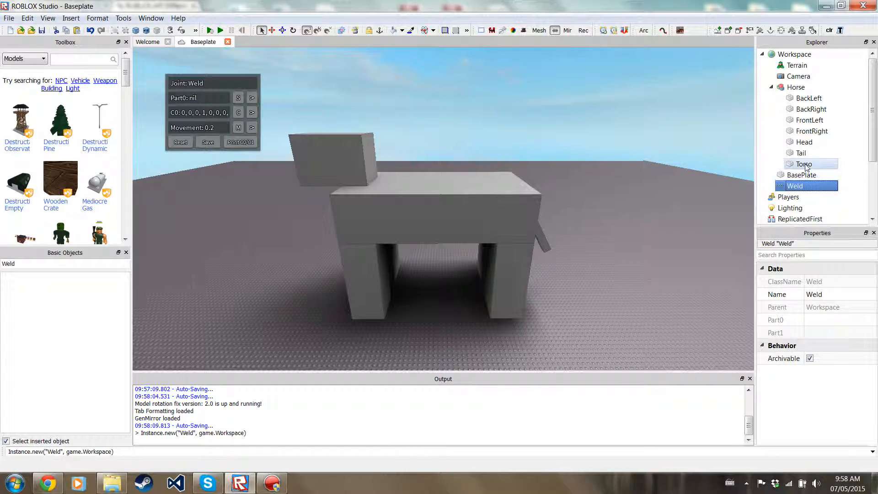
right_click(805, 164)
click(780, 195)
click(851, 180)
click(815, 175)
Select the horse's Head and Torso together to examine the two parts the weld will join
right_drag(389, 214, 392, 210)
click(482, 177)
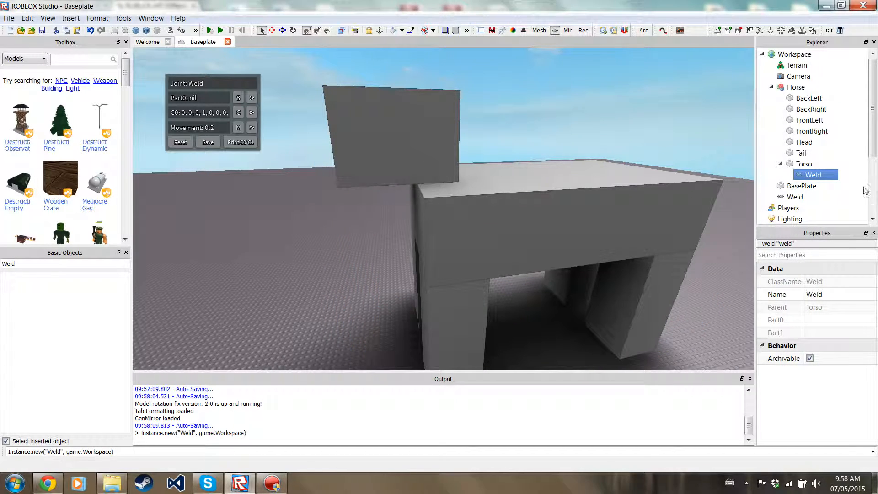
click(810, 166)
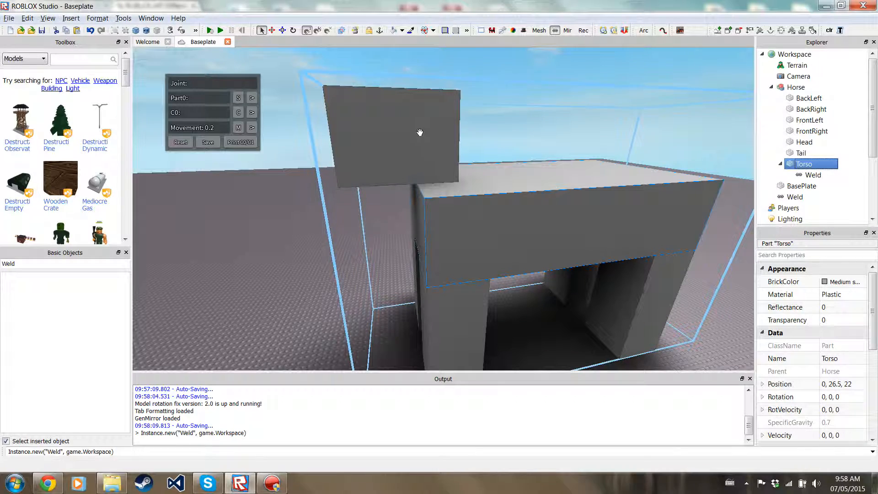
click(382, 121)
click(386, 129)
ctrl+alt+click(499, 215)
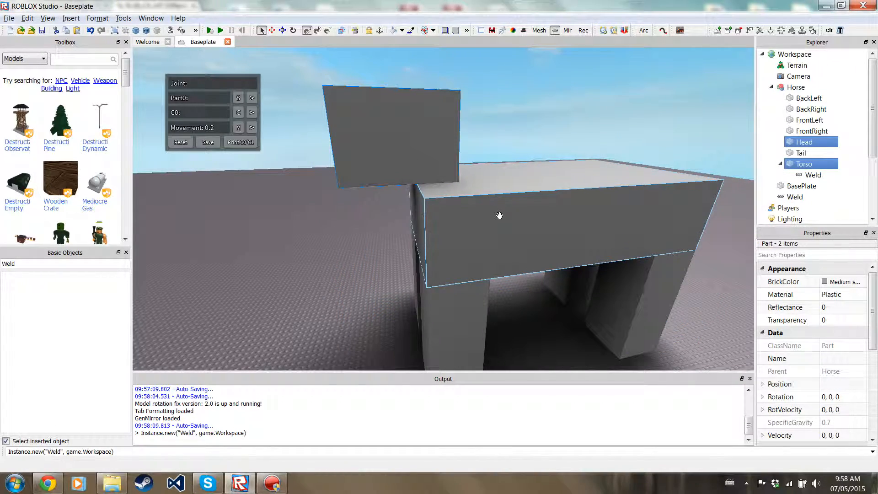
right_drag(552, 212, 553, 213)
scroll(556, 212, down, 5)
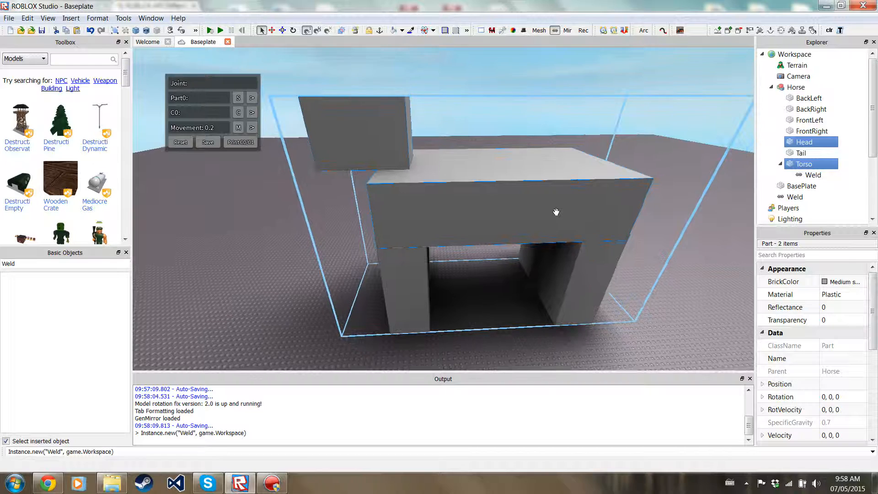
Rename the weld inside the Torso as Neck
click(805, 175)
click(828, 293)
click(835, 291)
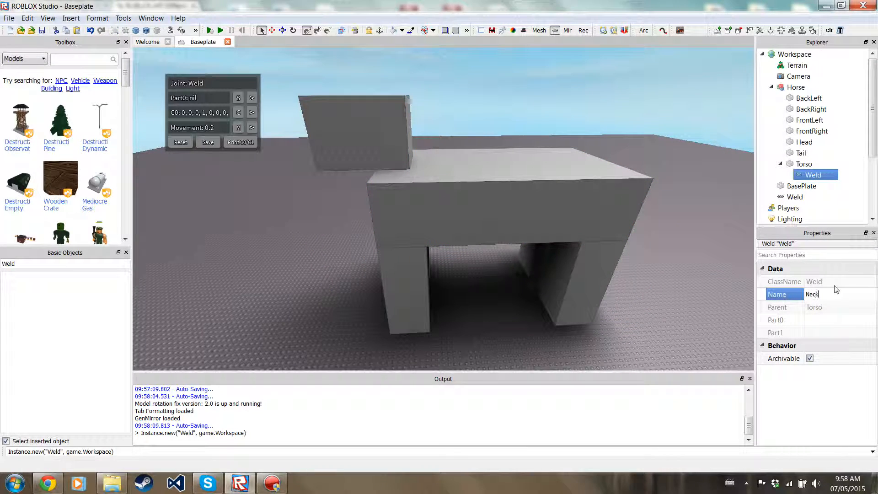
right_drag(349, 254, 427, 256)
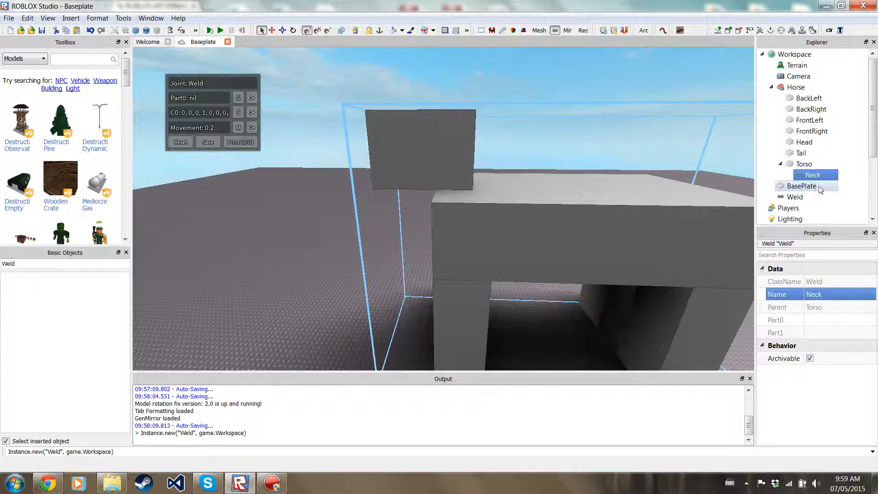
Set the Neck weld's Part0 to Torso using the joint tool
ctrl+click(803, 165)
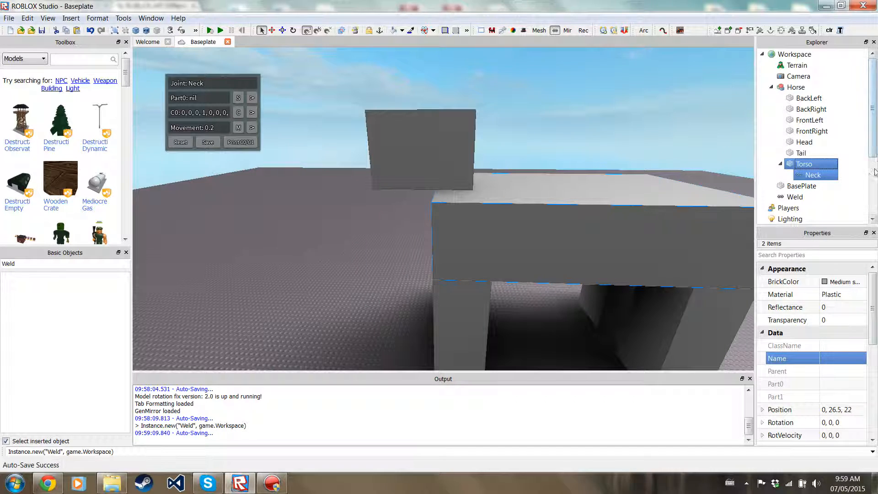
click(858, 175)
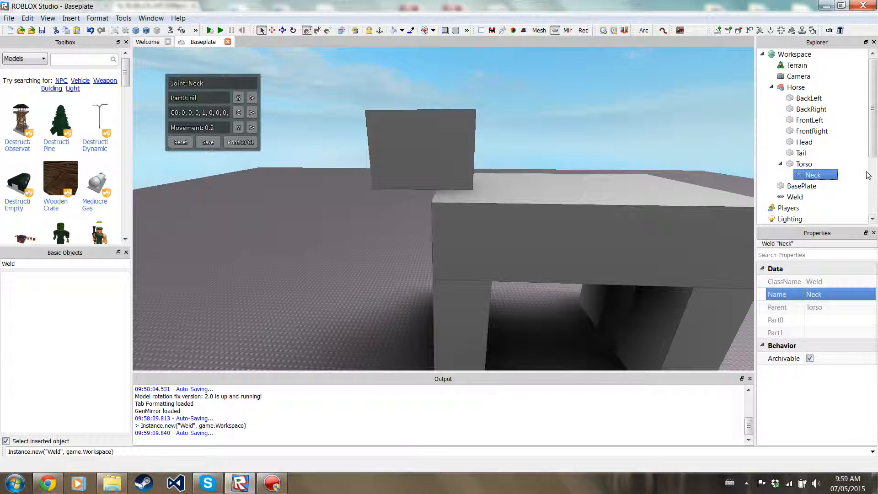
ctrl+click(806, 165)
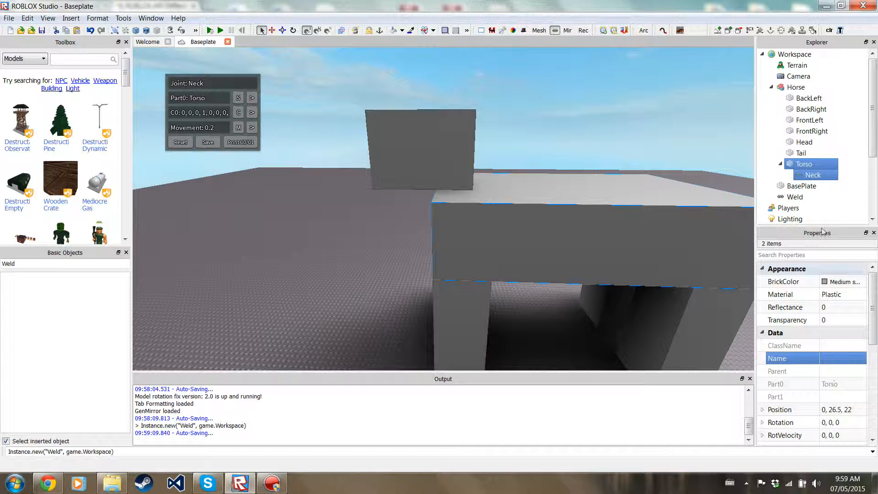
click(829, 177)
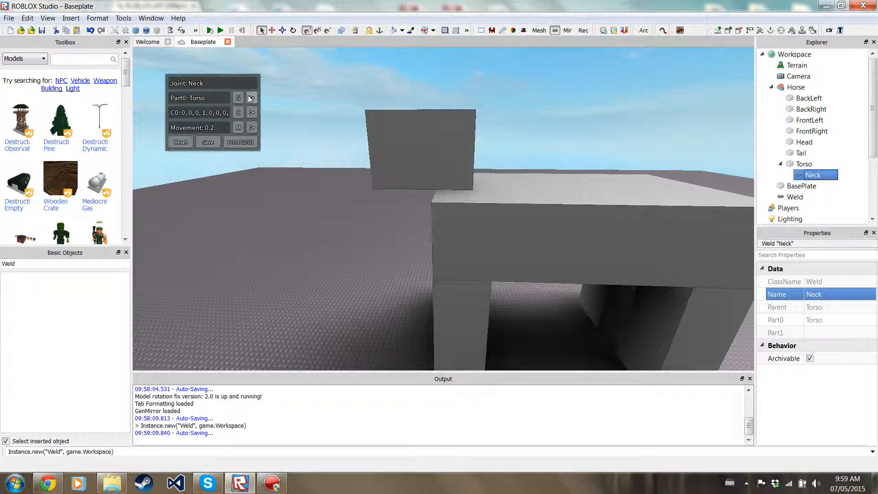
Set the Neck weld's Part1 to Head and check both of its part assignments
ctrl+click(805, 145)
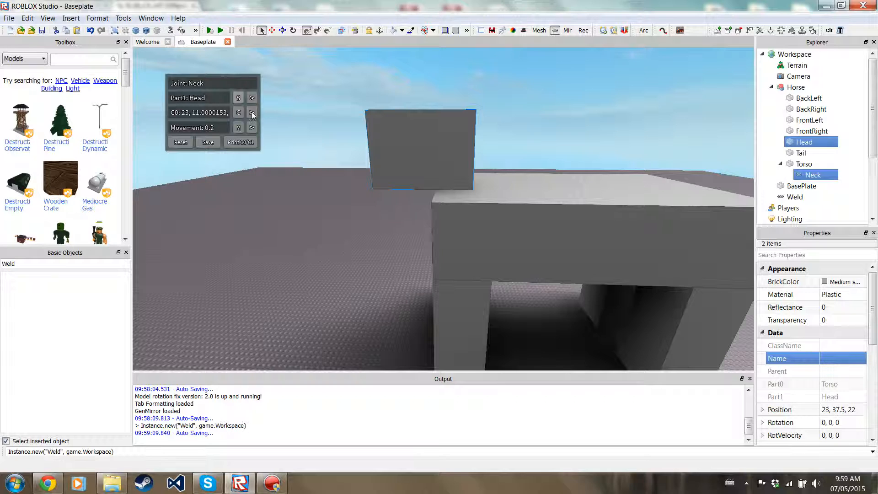
click(812, 175)
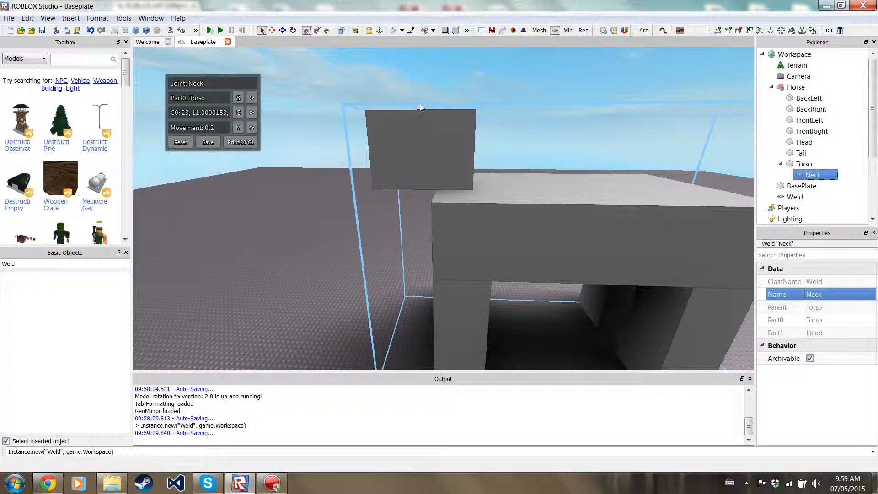
click(252, 98)
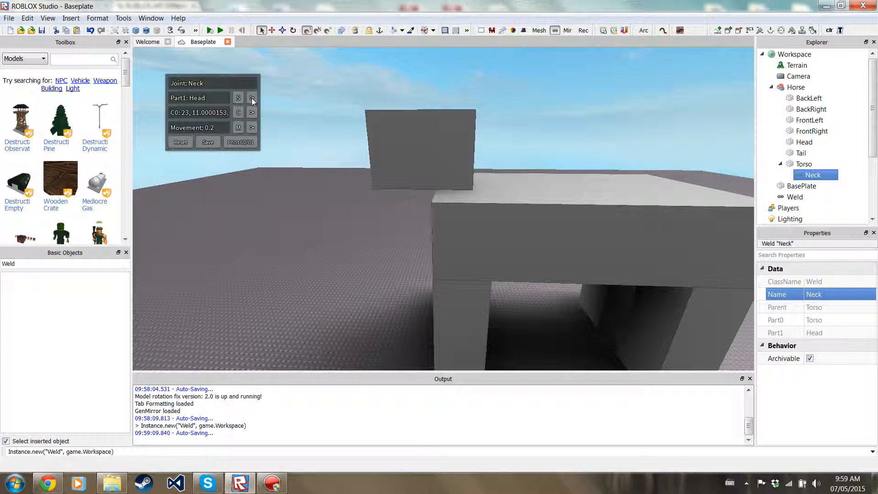
click(251, 98)
Examine the head joint and the Neck weld's C1 value, returning the joint tool to C0
right_click(396, 175)
right_drag(344, 236, 328, 226)
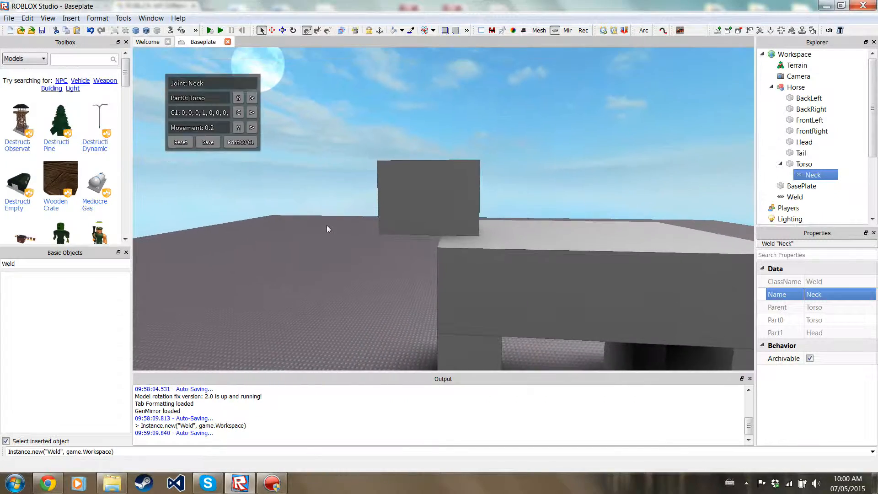
scroll(328, 224, up, 2)
scroll(327, 224, down, 2)
scroll(327, 224, up, 2)
right_click(327, 224)
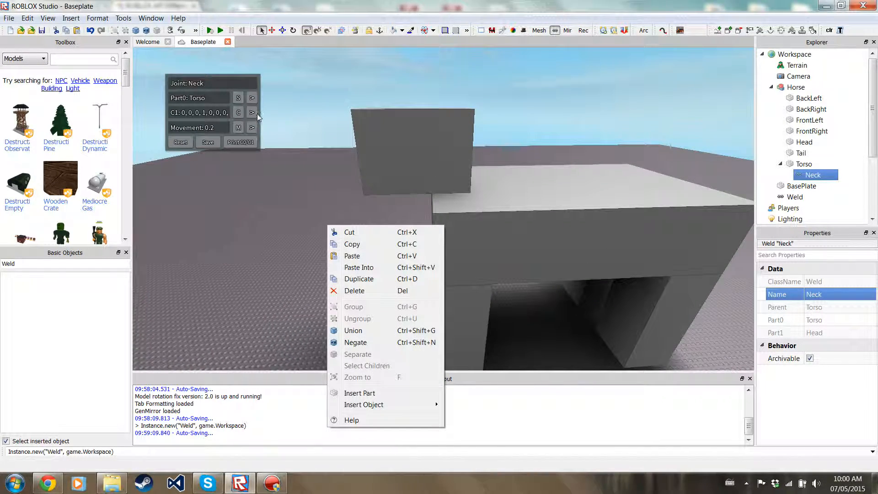
click(252, 113)
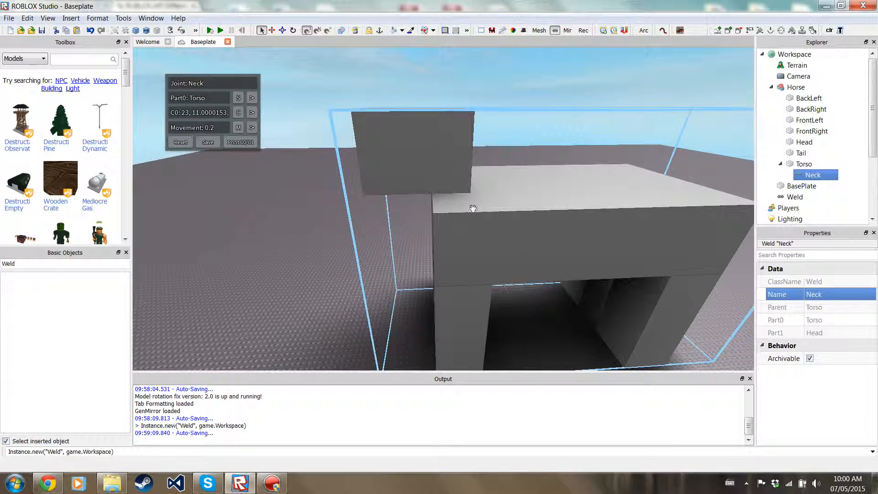
Inspect the Head in the viewport and reselect the Neck weld inside the Torso
right_drag(432, 229, 452, 235)
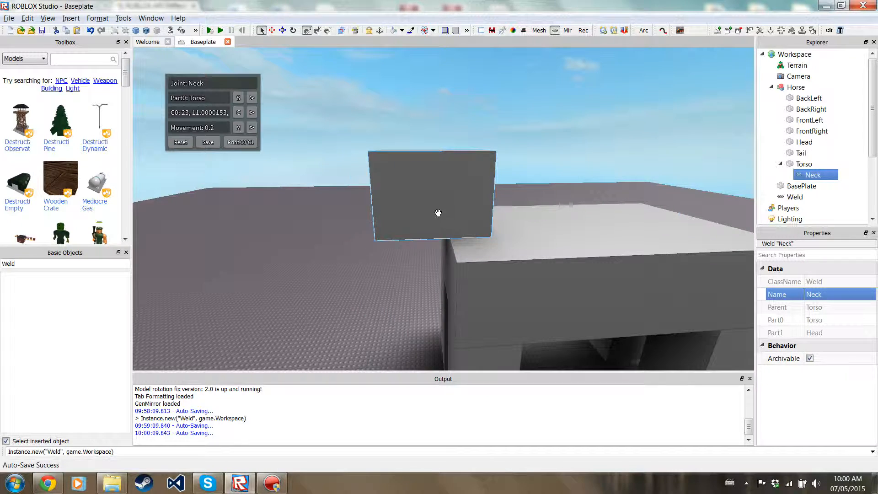
right_drag(551, 197, 544, 205)
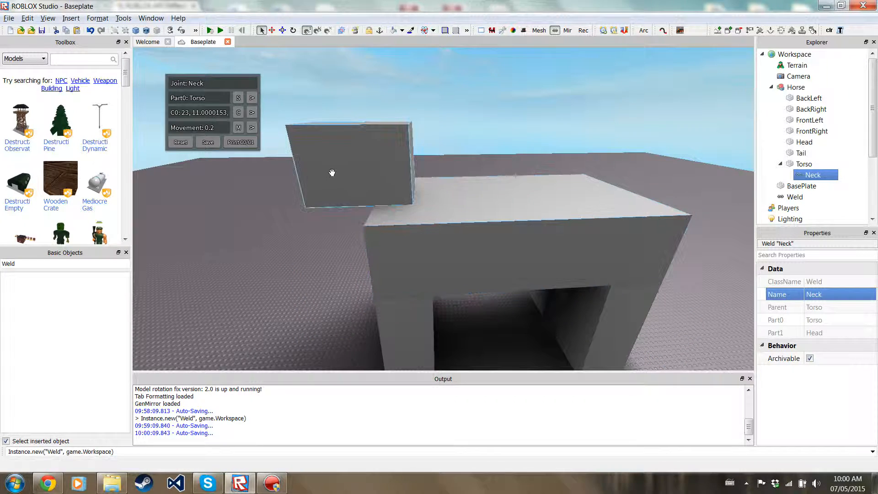
click(355, 176)
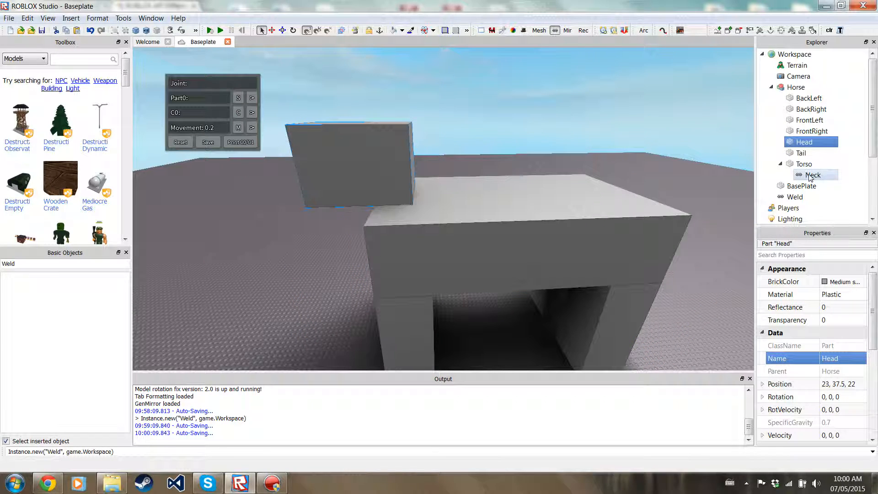
click(833, 176)
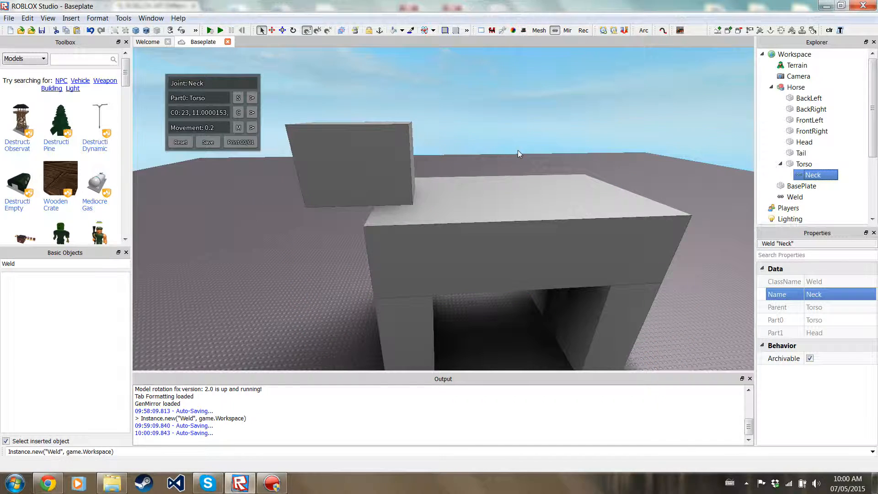
Inspect the Head beside the Torso and undo its accidental deletion
click(367, 167)
alt+click(349, 158)
key(a)
right_drag(412, 187, 410, 184)
right_drag(336, 168, 337, 179)
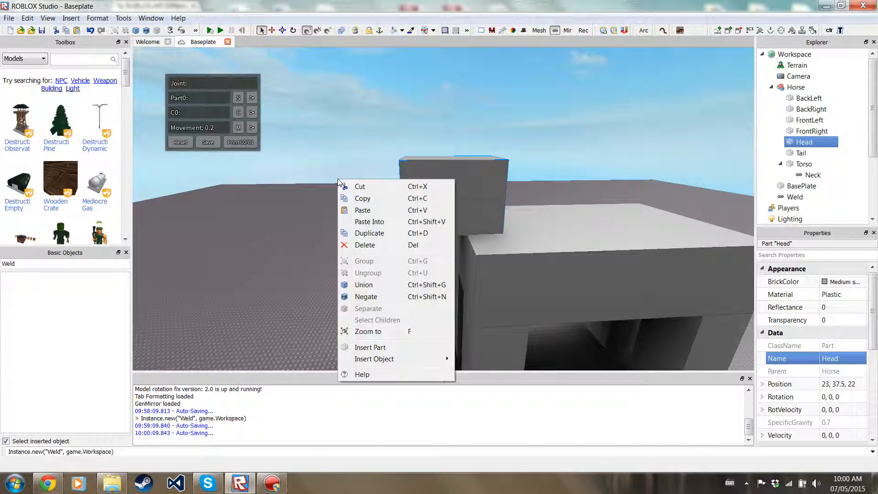
right_click(340, 183)
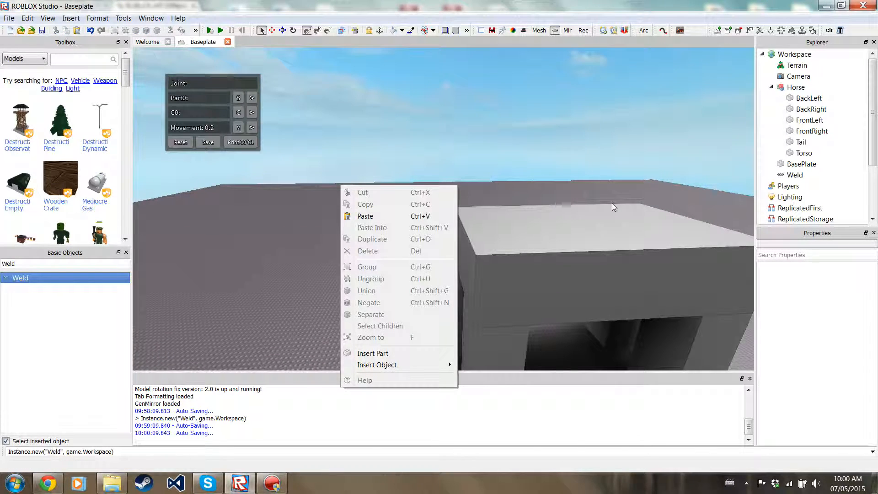
click(851, 125)
key(ctrl+z)
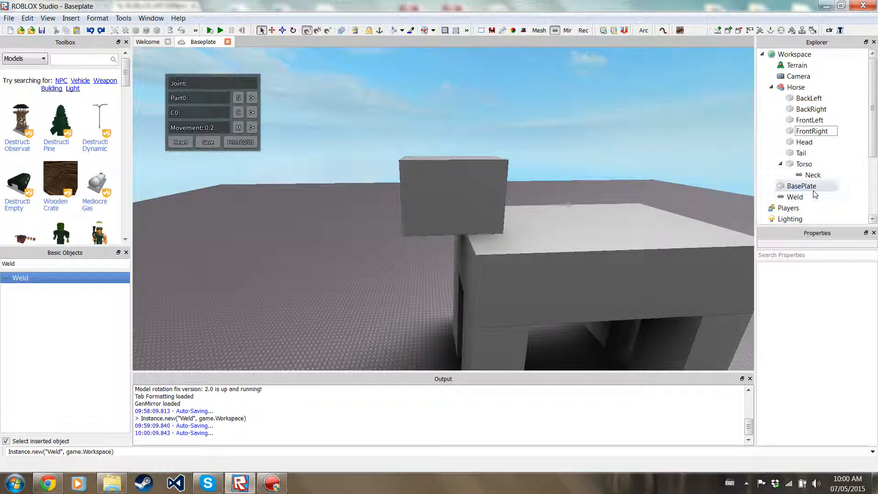
Reassign the Neck weld's Part0 to Torso and its Part1 to Head using the joint tool
click(811, 174)
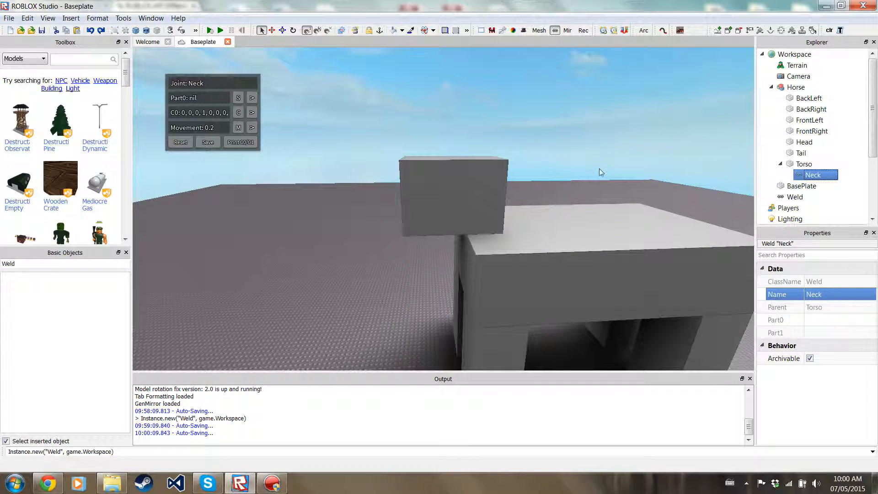
ctrl+click(805, 163)
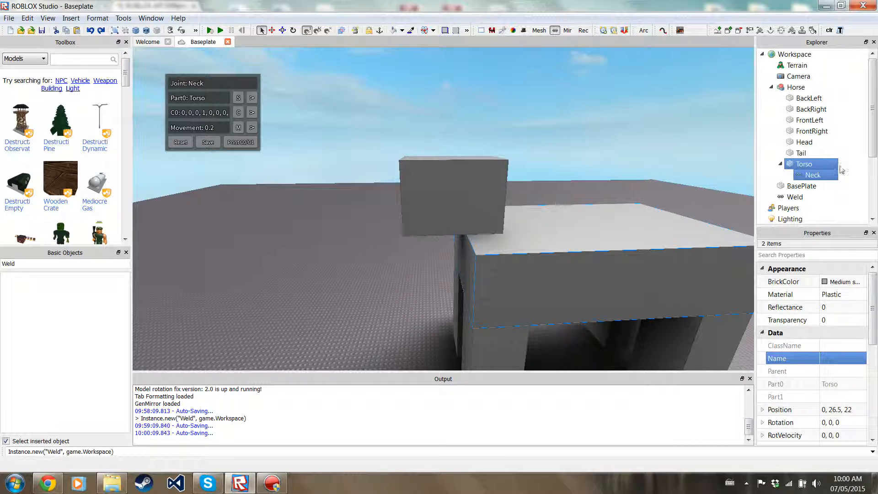
click(823, 175)
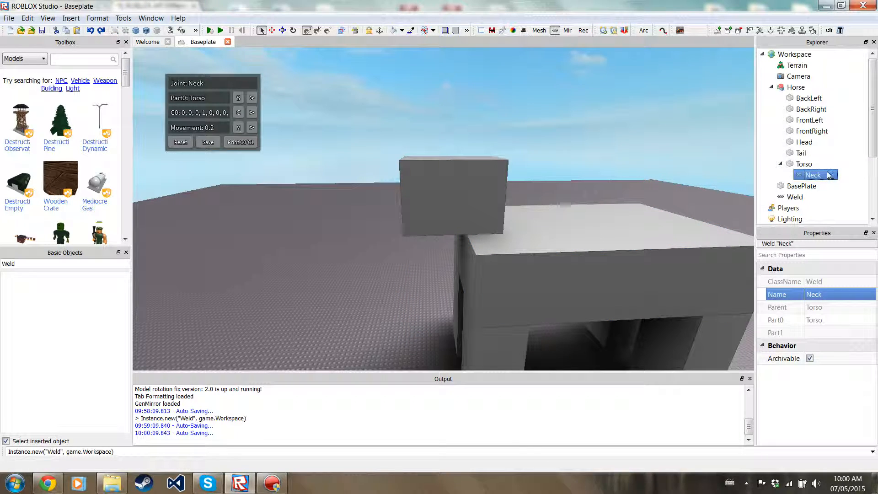
ctrl+click(810, 142)
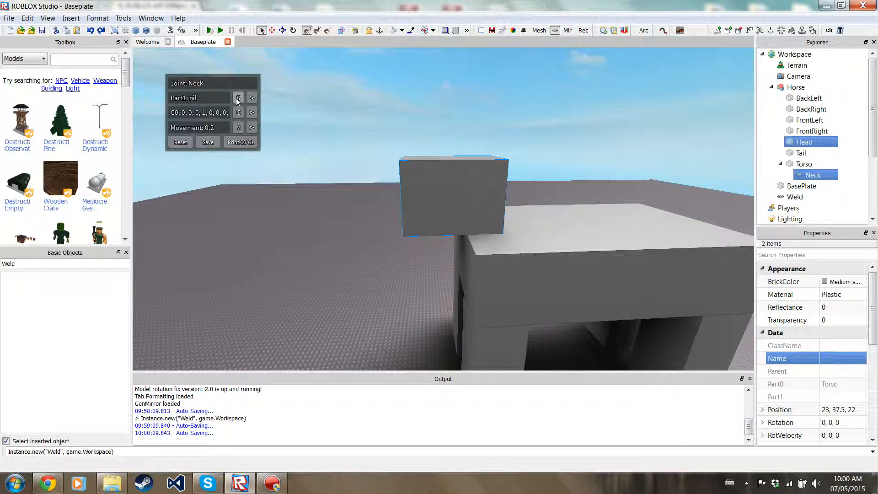
click(283, 172)
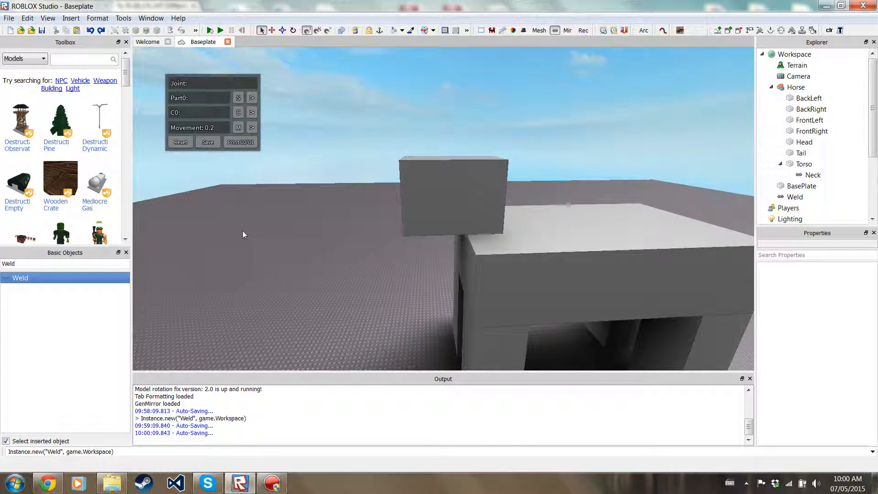
Set the Head's transparency to 0.4 and check the see-through block from the front of the horse
click(457, 191)
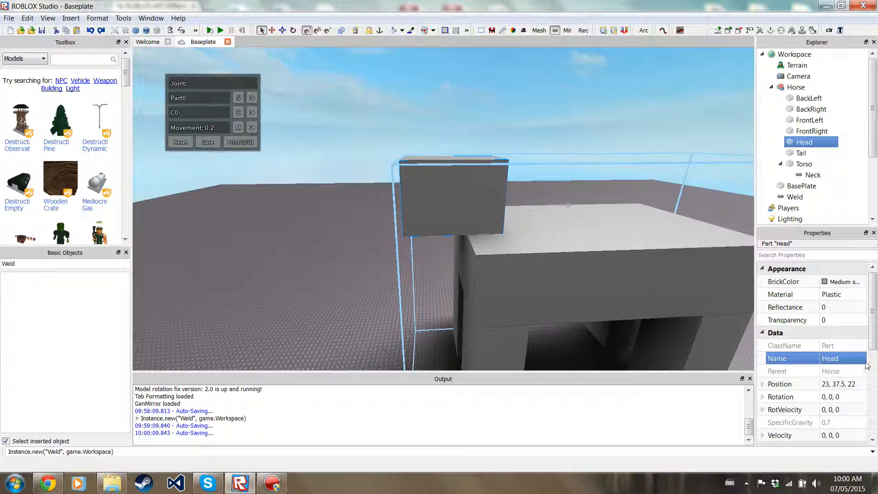
click(842, 319)
text(.5)
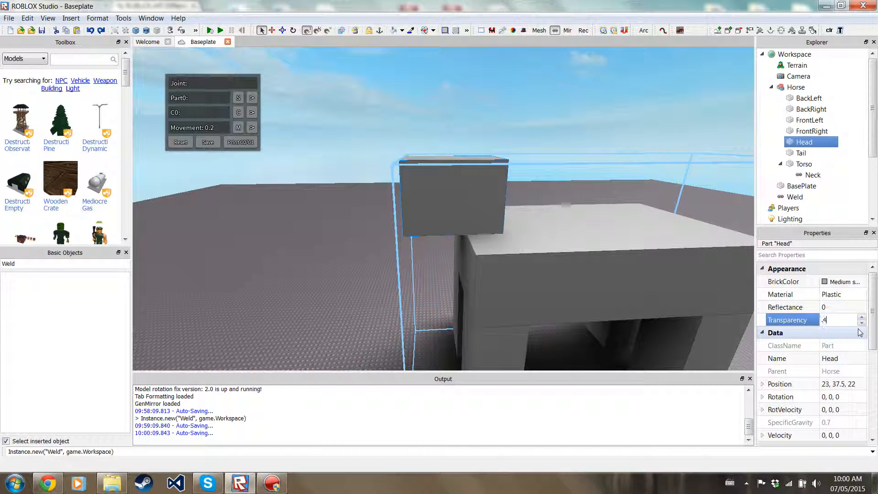
key(Return)
click(432, 112)
right_drag(429, 113, 462, 112)
click(456, 103)
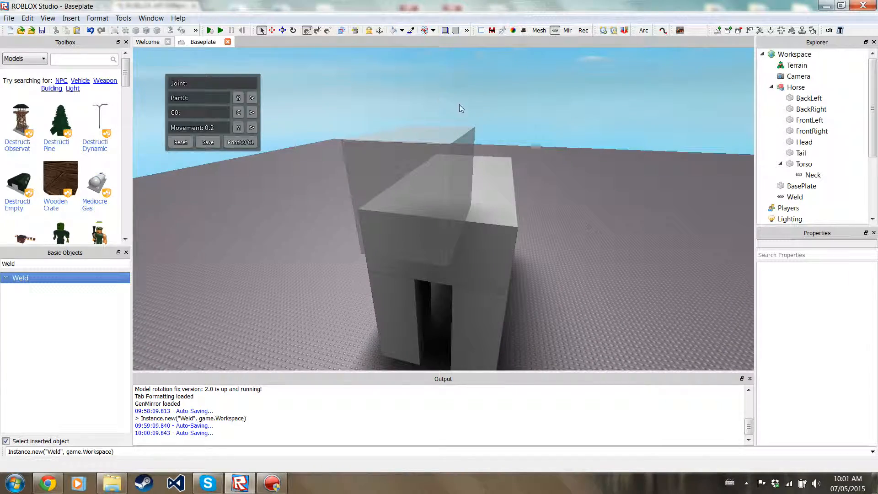
Select the Neck weld and ready its C0 for moving in the joint tool with a movement increment of 1
scroll(621, 209, up, 5)
right_drag(620, 210, 621, 210)
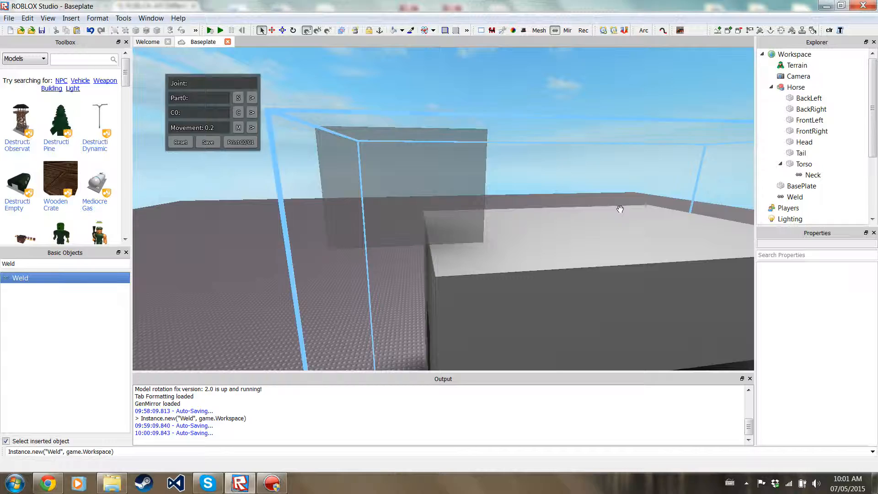
right_drag(463, 172, 486, 143)
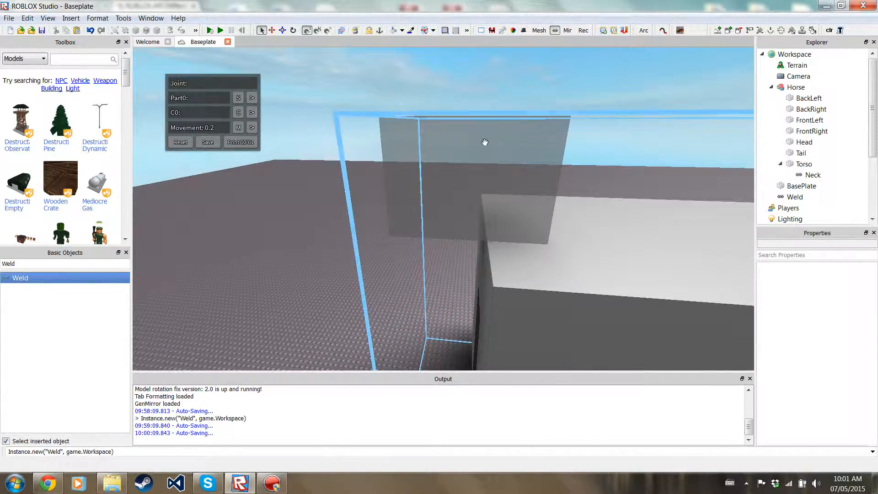
right_drag(613, 169, 608, 173)
click(811, 175)
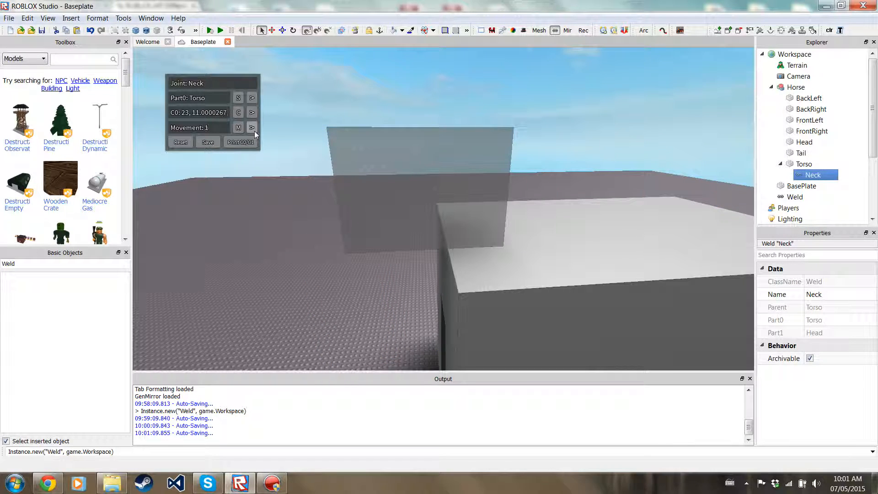
click(238, 116)
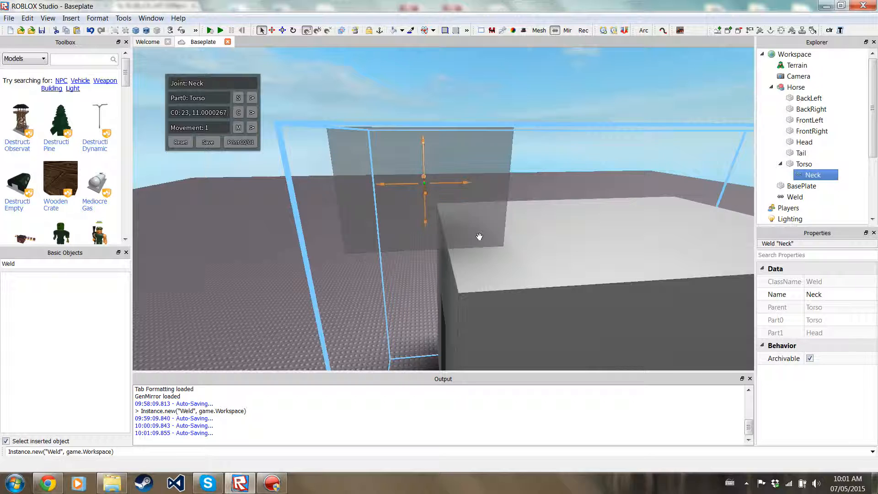
Move the Neck weld's C0 down to about 6 vertically and along the torso to 18
right_drag(473, 247, 474, 250)
scroll(475, 251, up, 3)
right_click(474, 250)
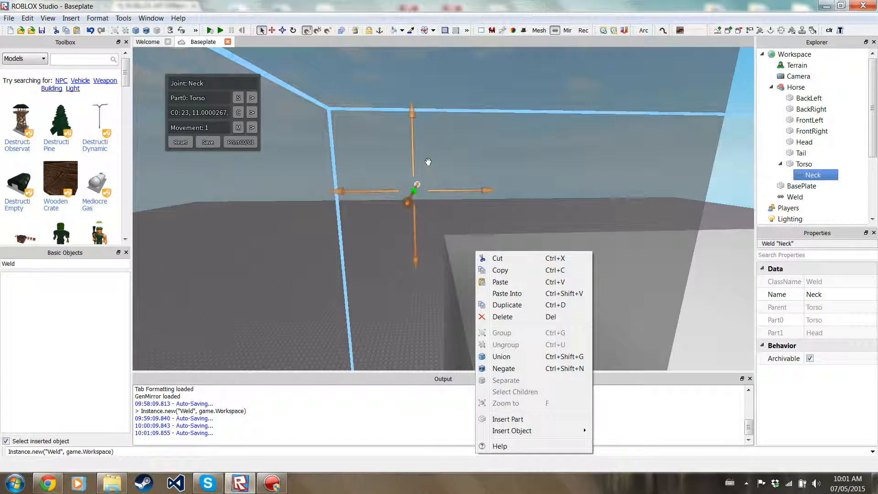
drag(410, 135, 409, 241)
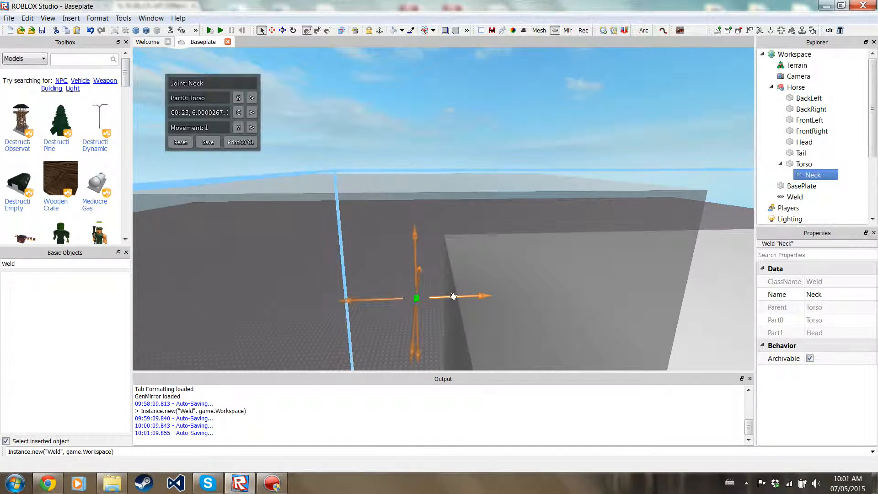
drag(454, 297, 569, 296)
Fine-tune the Neck weld's C0 to 17 along the torso and about 7 vertically, checking the joint's position inside the Head
key(a)
right_drag(427, 306, 427, 306)
right_click(427, 306)
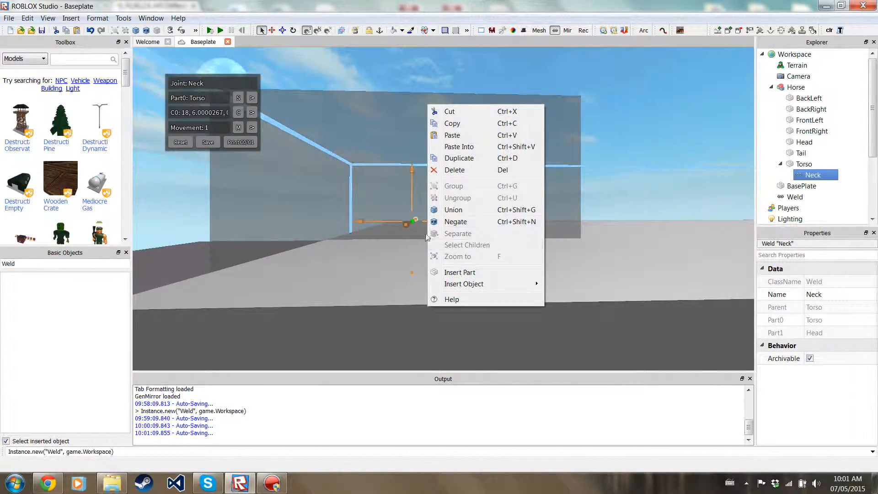
right_drag(347, 257, 347, 257)
scroll(410, 200, down, 2)
drag(451, 171, 427, 145)
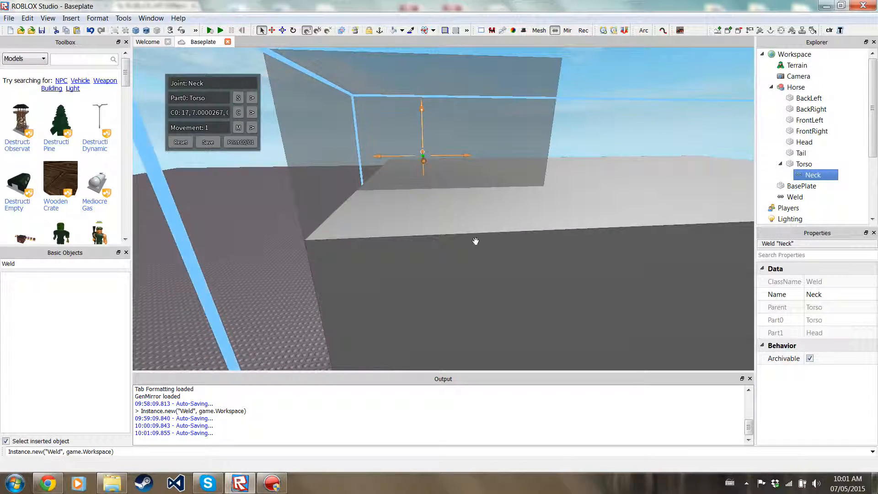
scroll(480, 242, up, 3)
scroll(488, 252, down, 3)
right_drag(493, 275, 487, 275)
click(394, 245)
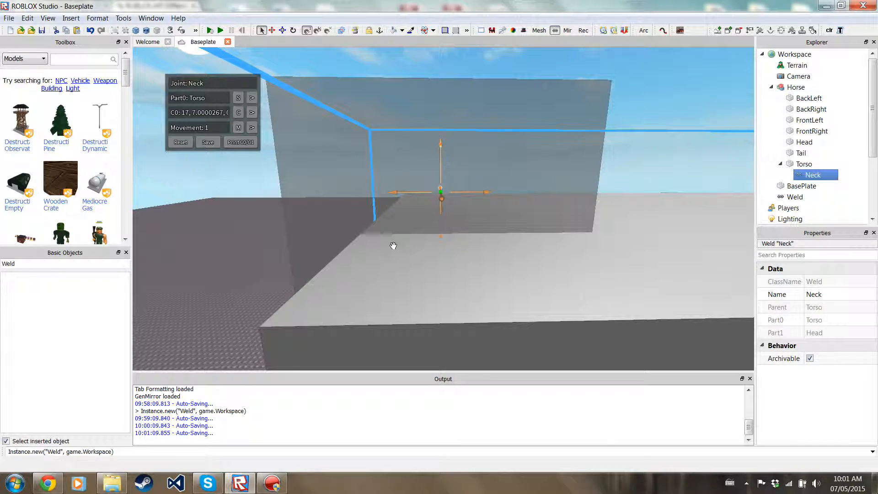
scroll(393, 245, down, 2)
right_drag(393, 246, 394, 249)
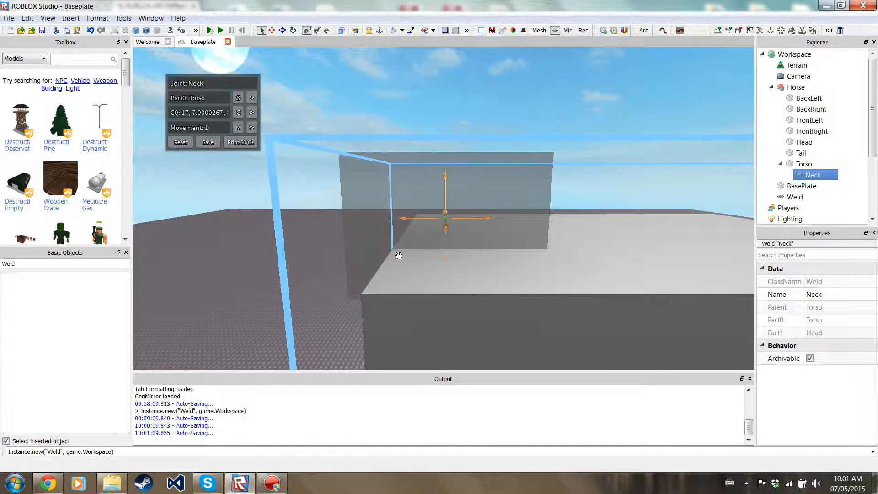
Switch the joint tool to C1 and offset the Neck weld to -4, -4, 0, moving the Head up and forward
click(239, 114)
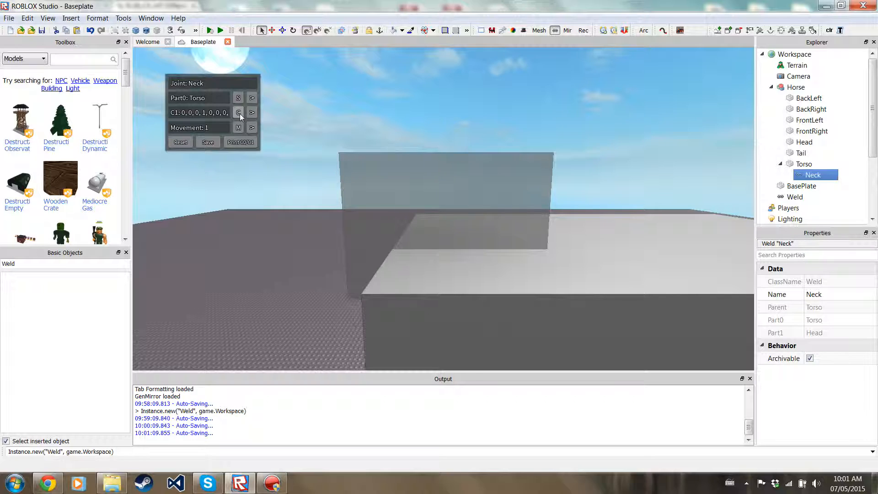
click(239, 113)
drag(444, 138, 440, 85)
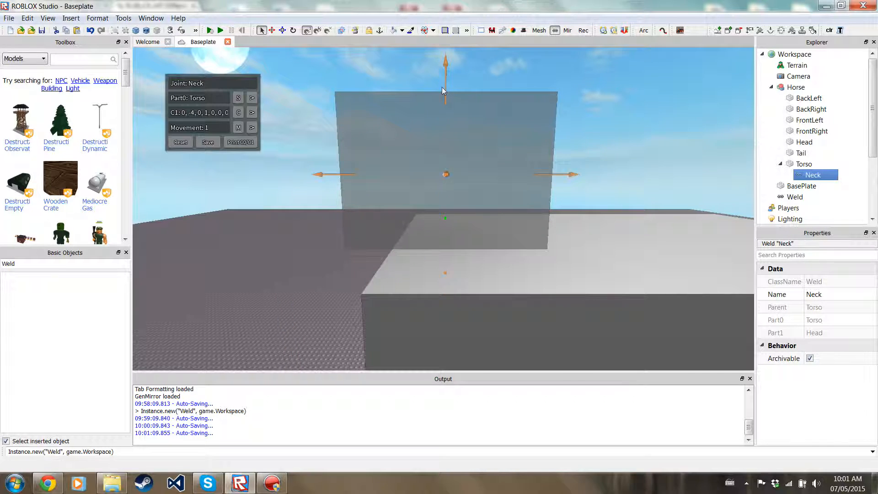
drag(570, 176, 536, 165)
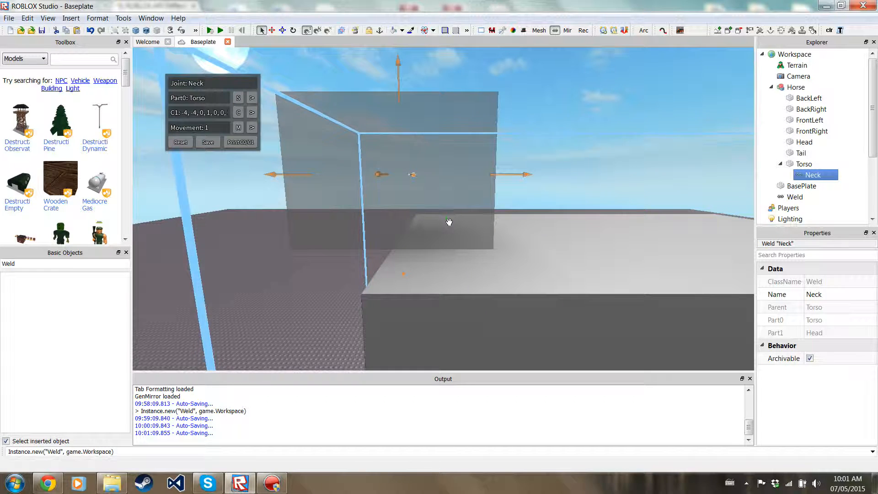
scroll(468, 237, down, 10)
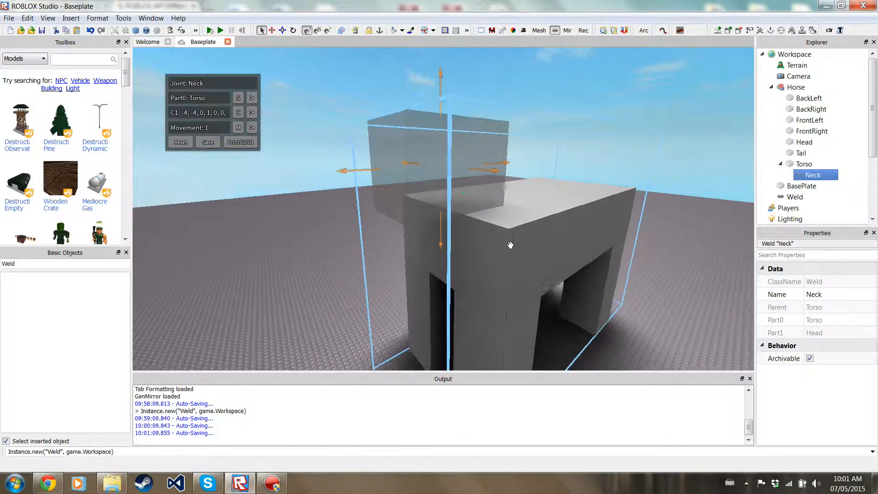
scroll(502, 243, up, 5)
right_click(405, 250)
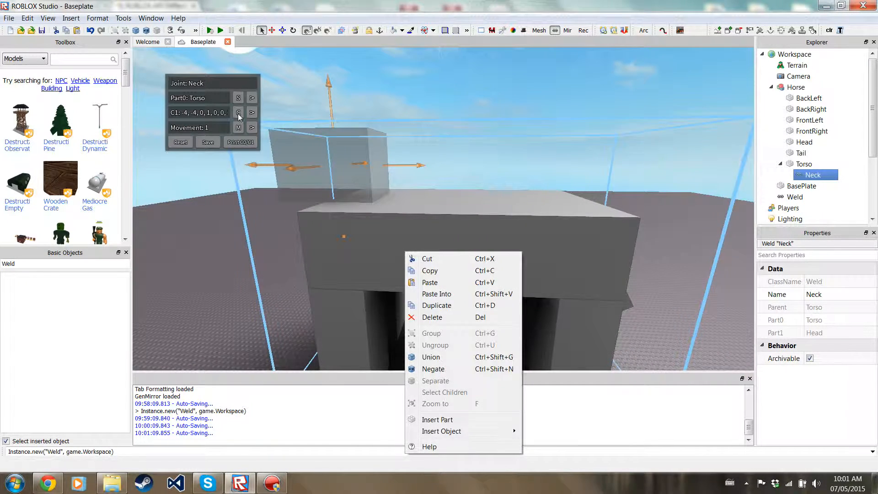
Save the Neck joint's offsets, check the Head's placement on the Torso and reselect the Neck weld
click(238, 115)
click(208, 143)
scroll(405, 224, up, 4)
right_click(404, 224)
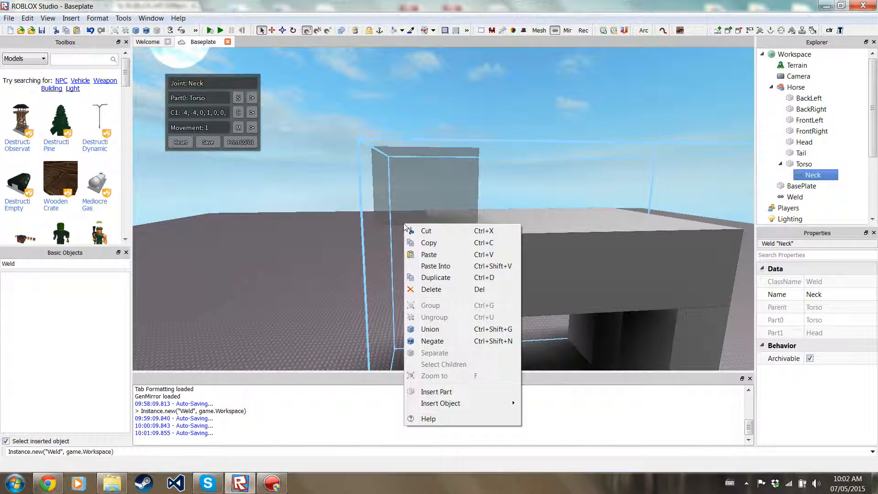
click(299, 200)
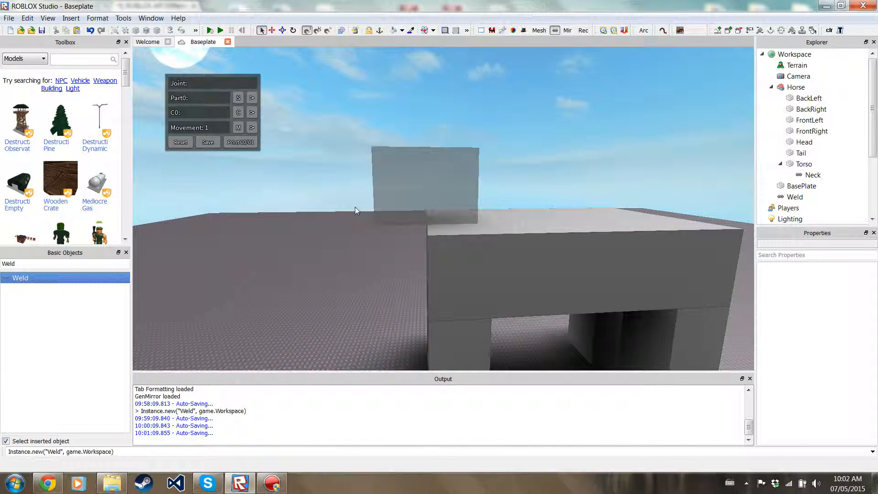
click(814, 175)
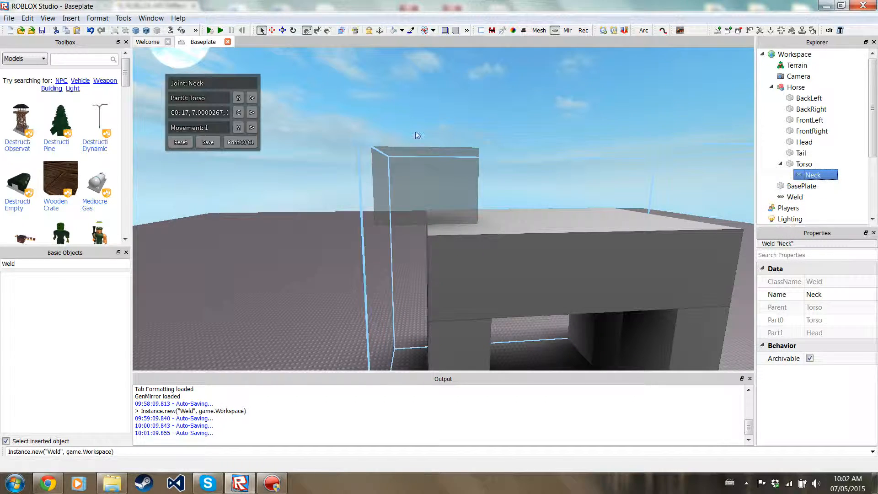
Set the Head's transparency back to 0 and deselect it
click(813, 143)
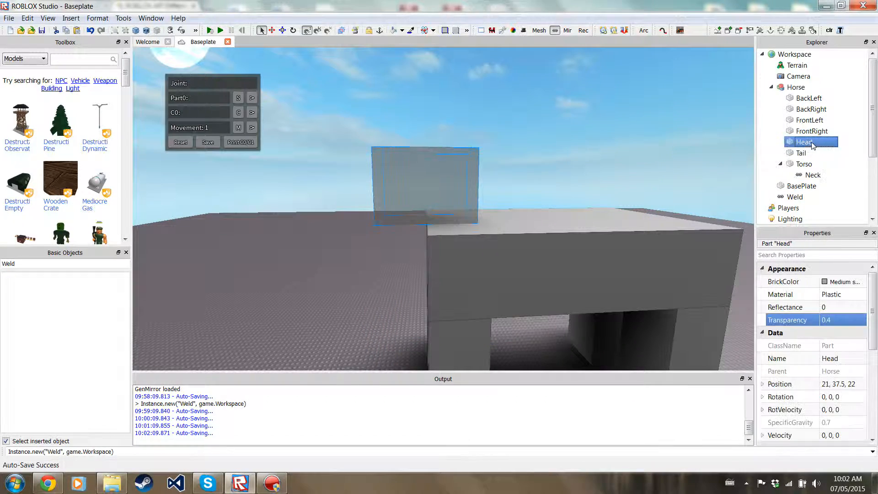
click(826, 320)
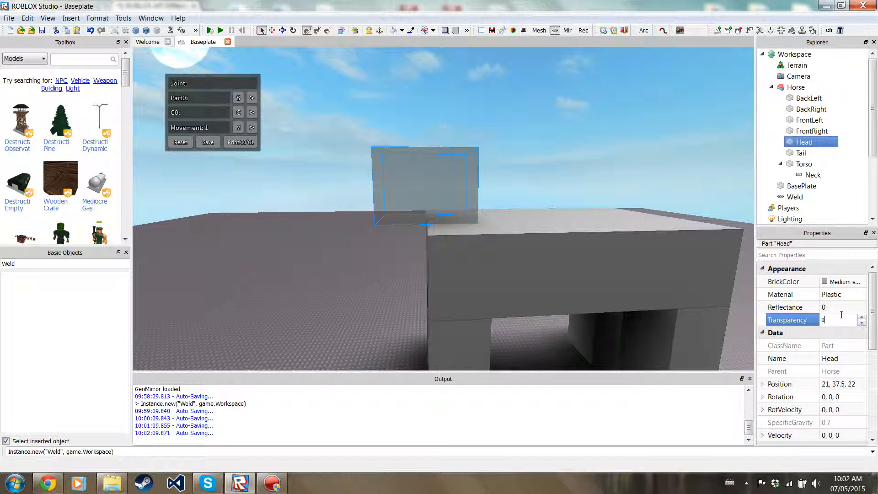
text(0)
key(Return)
click(623, 114)
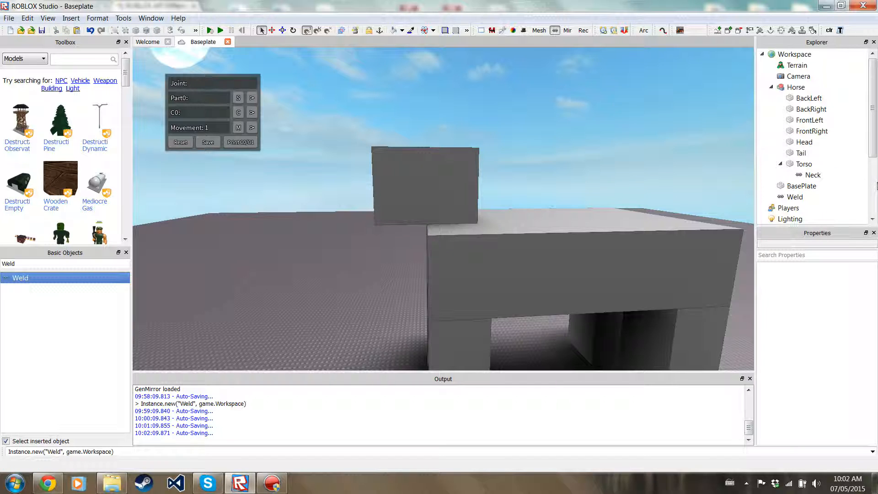
Put the joint tool in rotate mode on the Neck weld's C1 with a 45-degree increment and try turning the Head
click(819, 175)
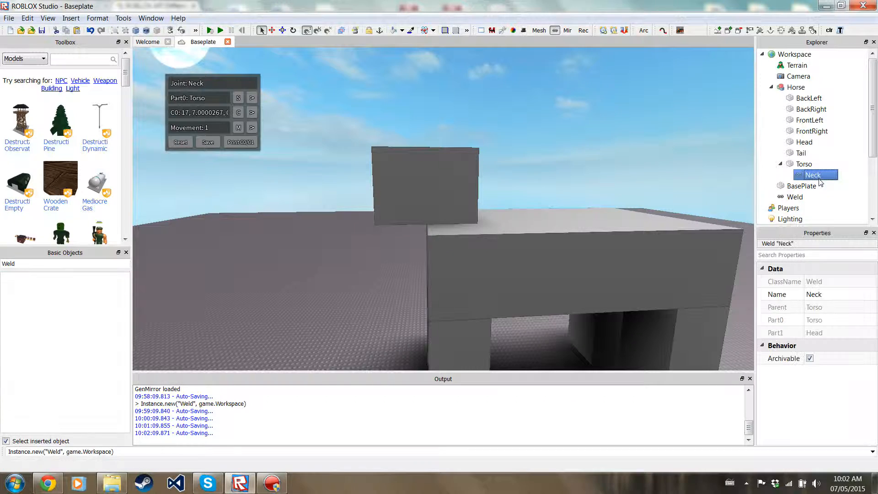
click(253, 114)
click(240, 115)
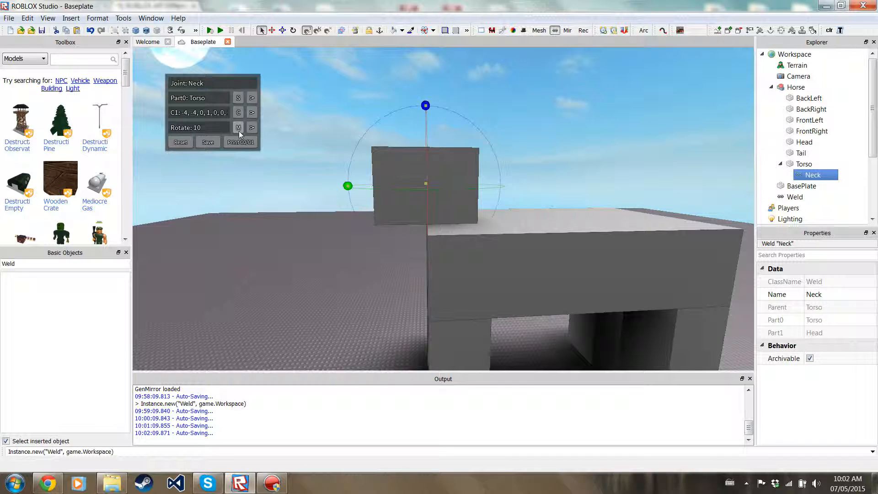
click(251, 127)
drag(425, 106, 424, 145)
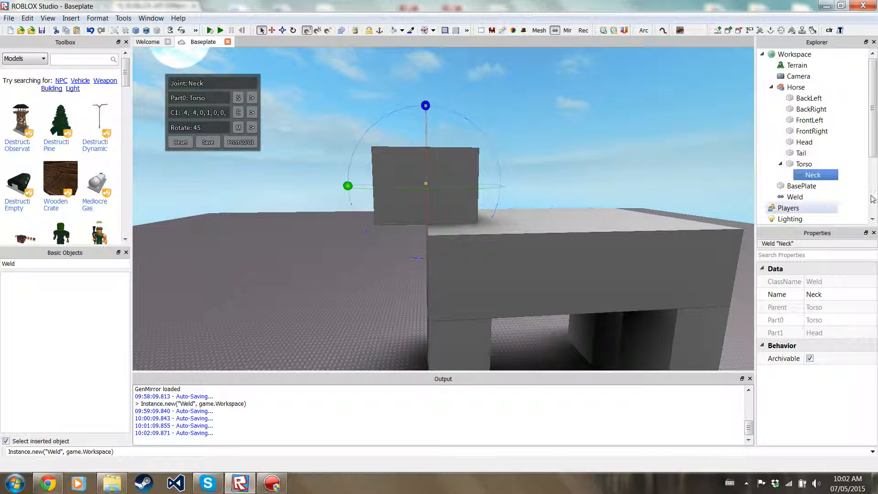
Set the Head part's transparency to 0.4
click(807, 164)
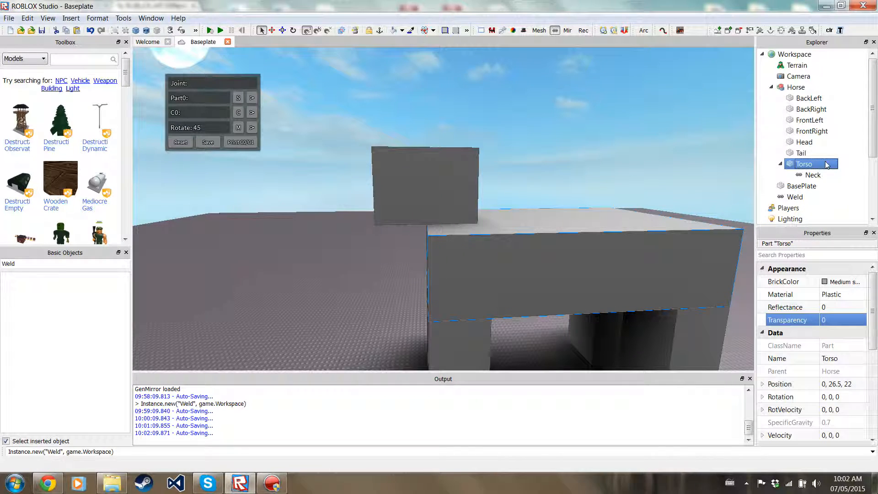
click(806, 144)
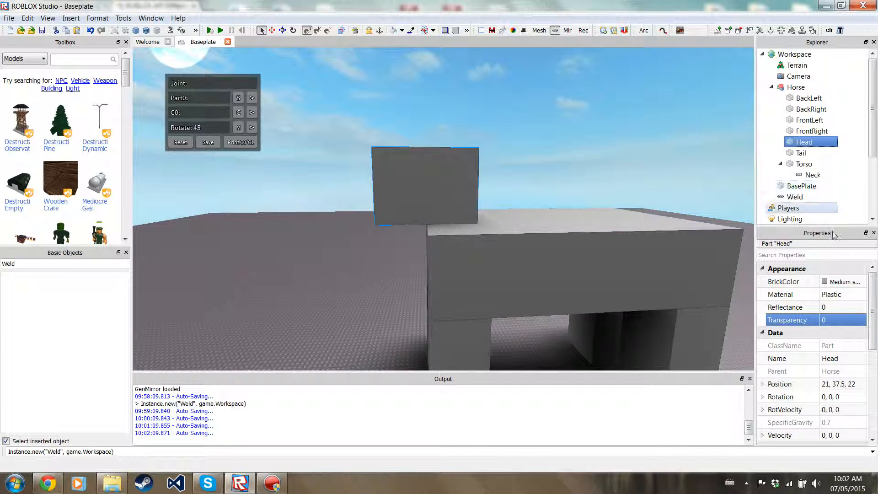
click(835, 316)
text(.4)
key(Return)
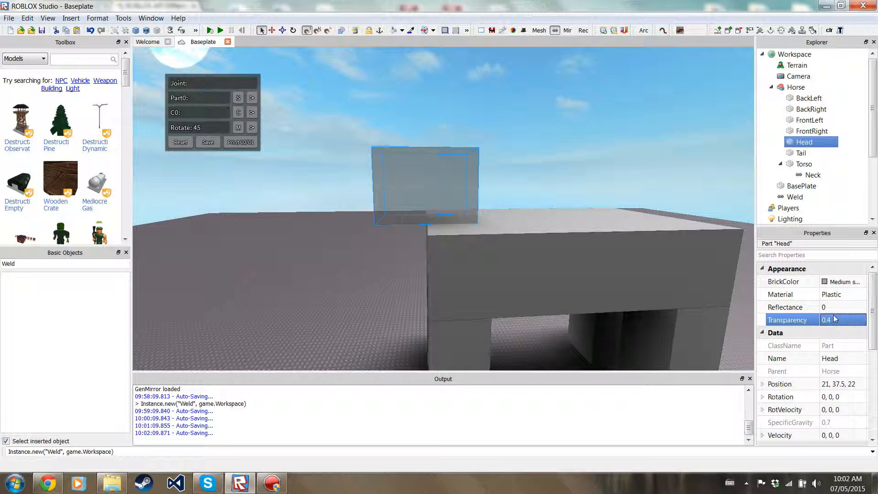
Select the Neck weld, set the rotation increment to 10 and try turning the Head around two axes
click(814, 175)
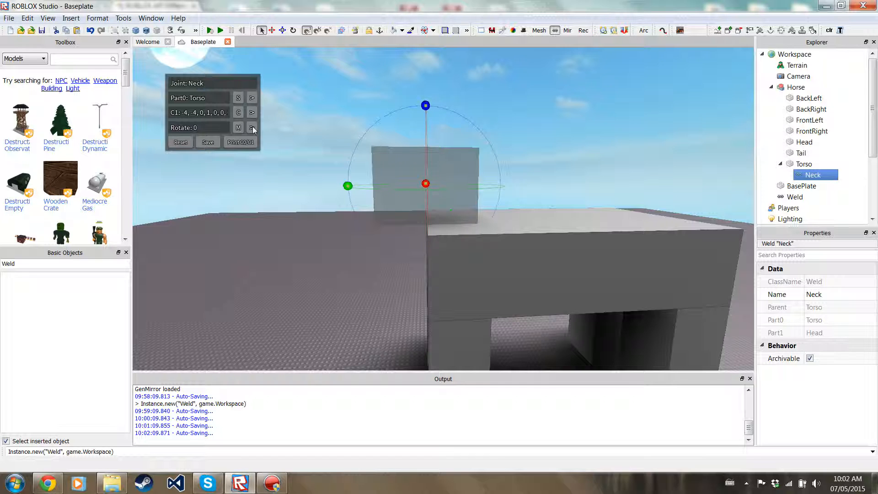
click(252, 127)
drag(425, 106, 502, 153)
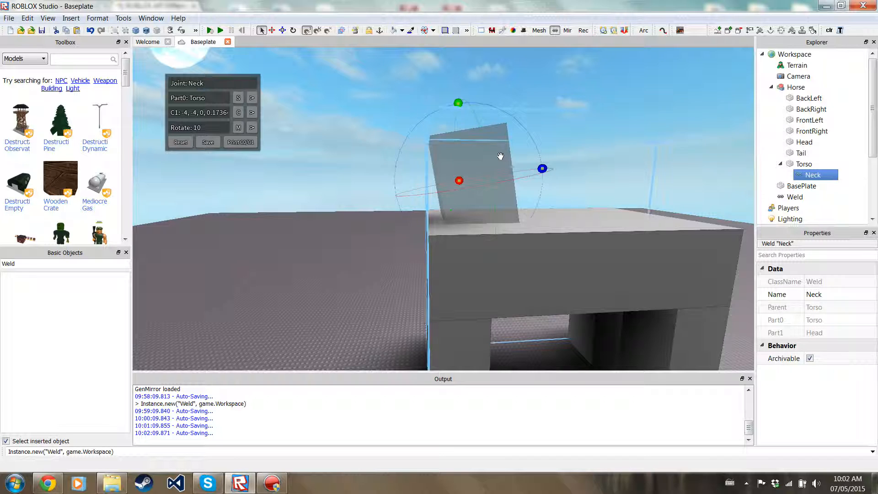
mouse_move(402, 185)
mouse_down()
mouse_move(439, 184)
mouse_move(414, 187)
mouse_up()
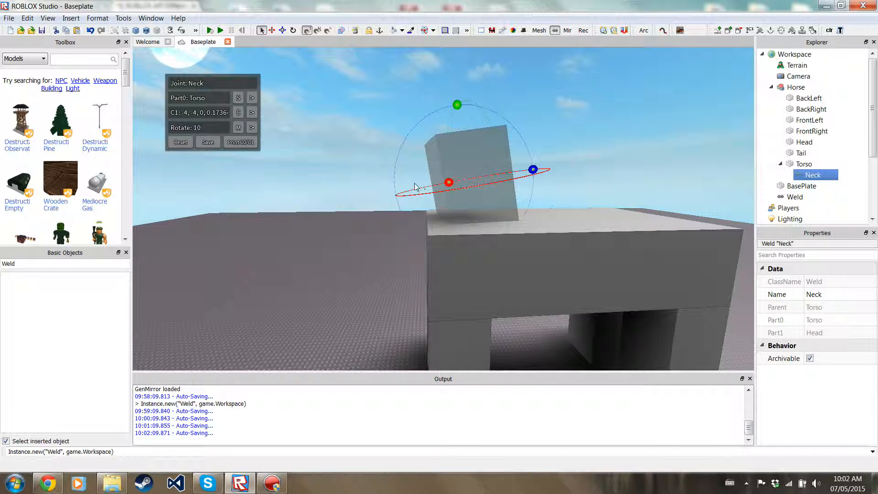
right_drag(480, 156, 481, 151)
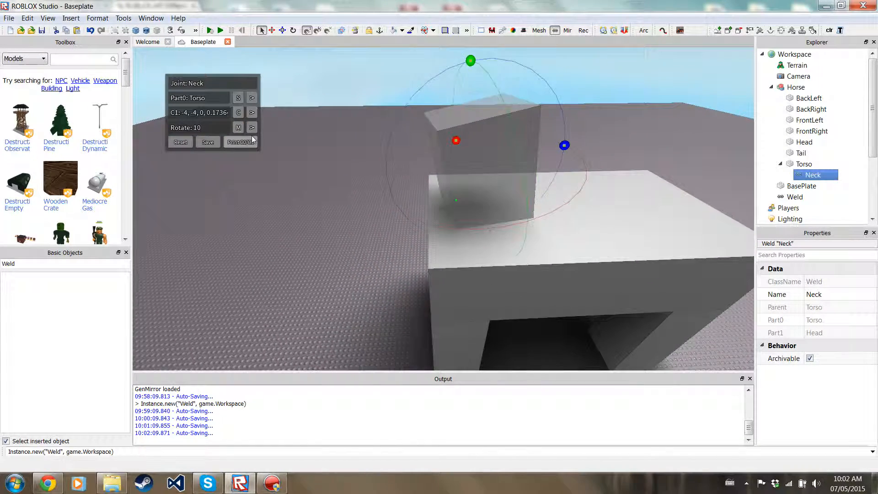
Set the rotation increment to 0, try rotating the Head freely, and reset the Neck joint's rotation
click(252, 127)
drag(431, 141, 364, 137)
drag(417, 67, 513, 123)
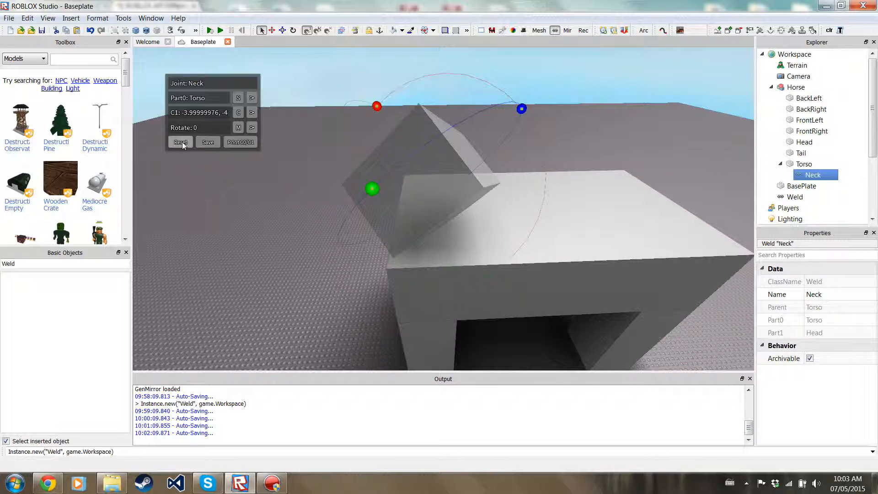
click(181, 142)
scroll(496, 255, up, 5)
right_drag(498, 259, 493, 230)
scroll(492, 230, up, 1)
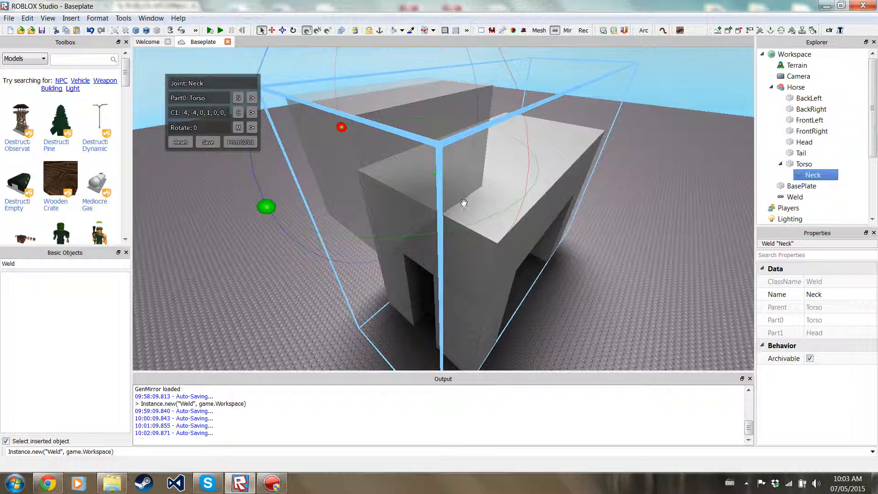
right_drag(463, 204, 473, 198)
scroll(481, 198, down, 3)
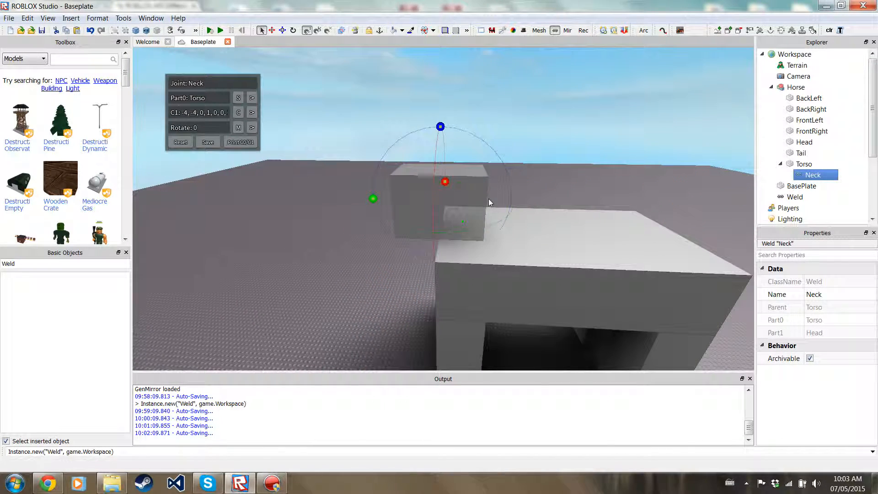
Close the joint tool and set the Head's transparency back to 0
click(554, 31)
click(805, 142)
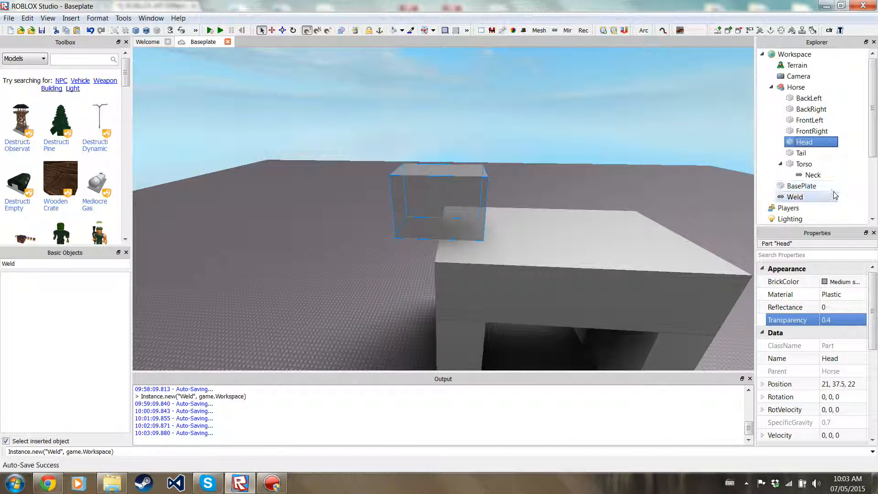
click(833, 319)
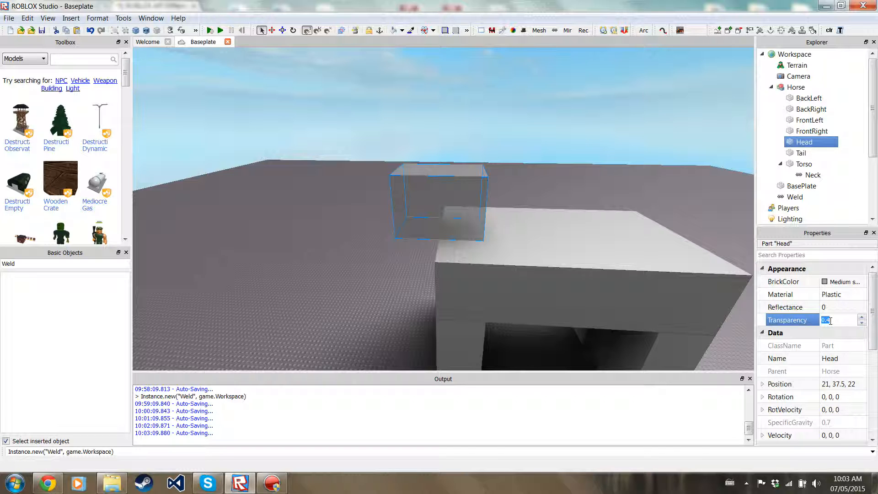
text(0)
key(Return)
right_drag(452, 212, 445, 216)
right_drag(426, 167, 427, 167)
Copy the spare Weld in the Workspace and paste it into the Torso
right_click(800, 198)
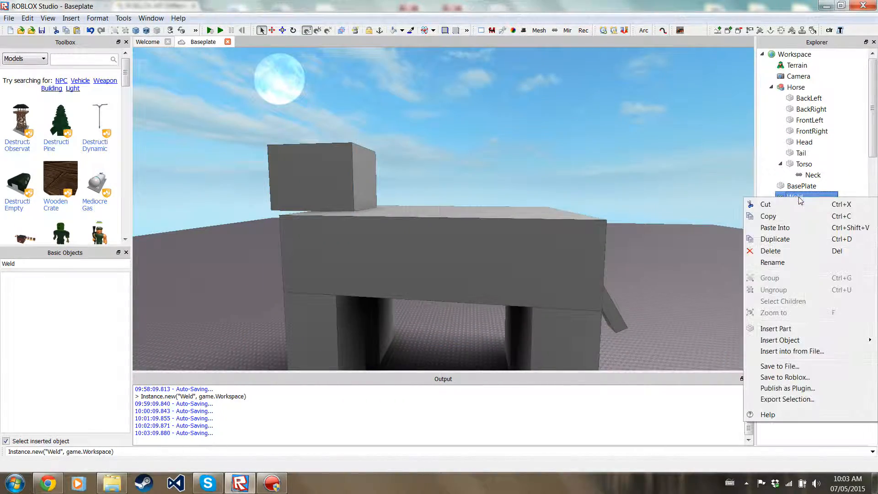
click(781, 216)
click(805, 163)
right_click(805, 165)
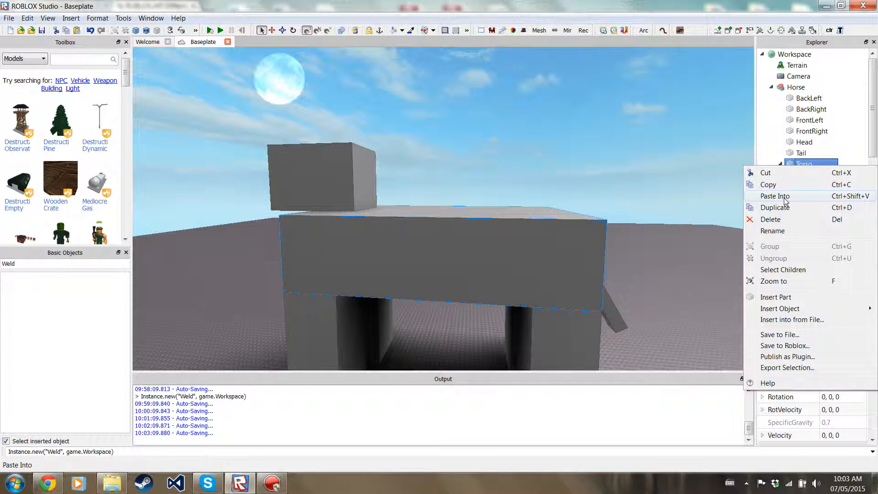
click(785, 199)
scroll(662, 214, up, 5)
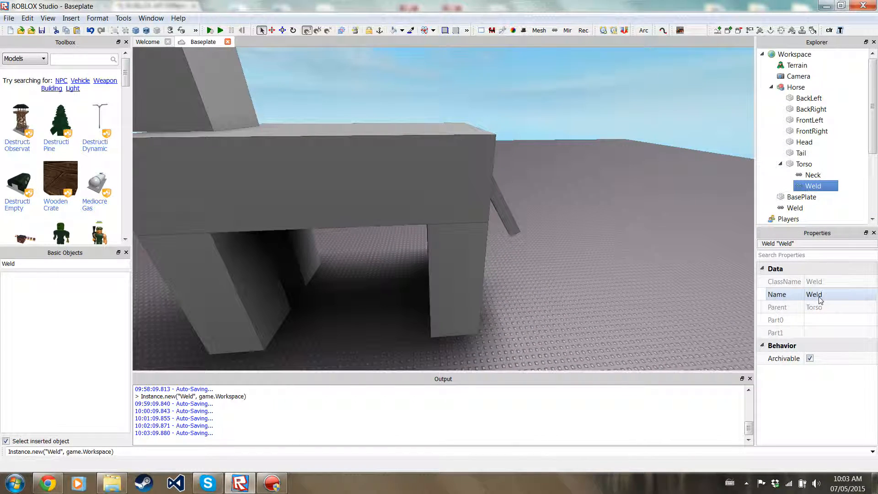
Rename the Weld pasted into the Torso as BackLLEg
click(465, 261)
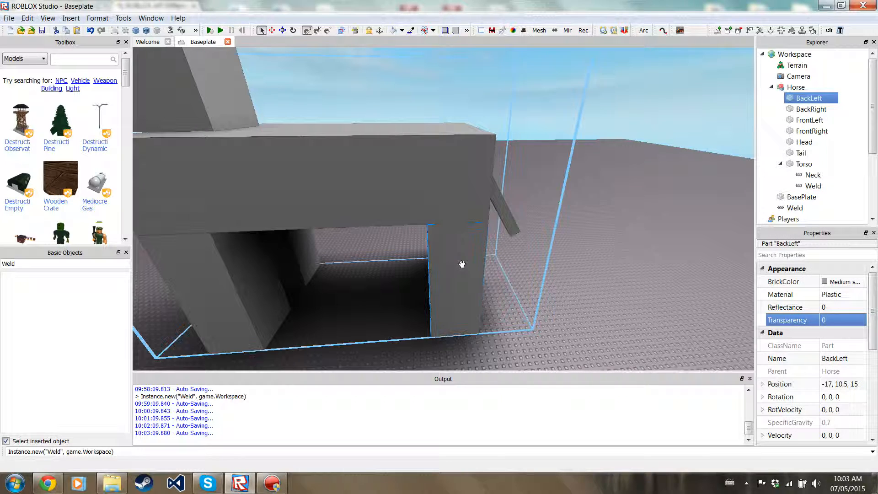
click(813, 186)
click(816, 295)
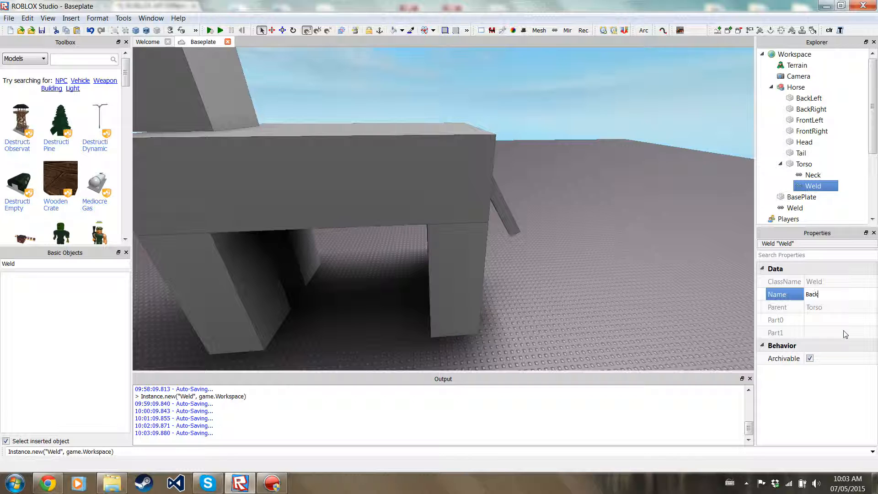
text(BackLLEf)
key(BackSpace)
text(g)
key(Return)
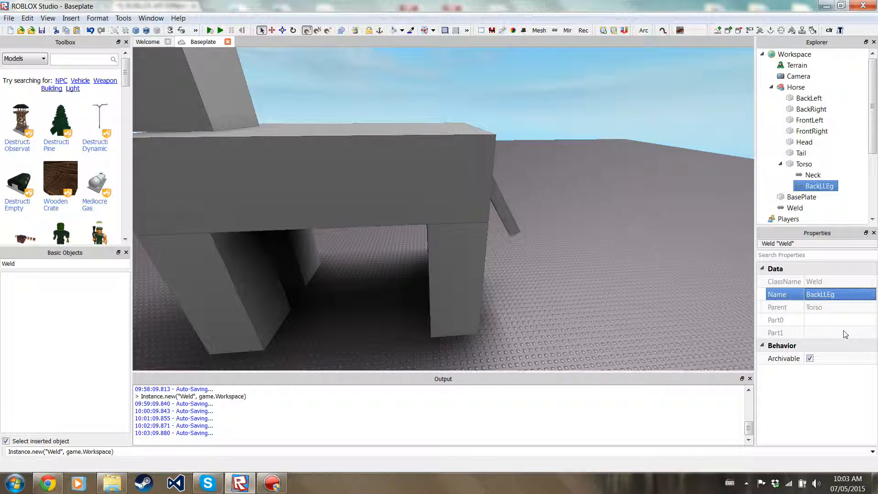
Open the joint tool on the new leg weld and assign the Torso as its Part0
click(555, 30)
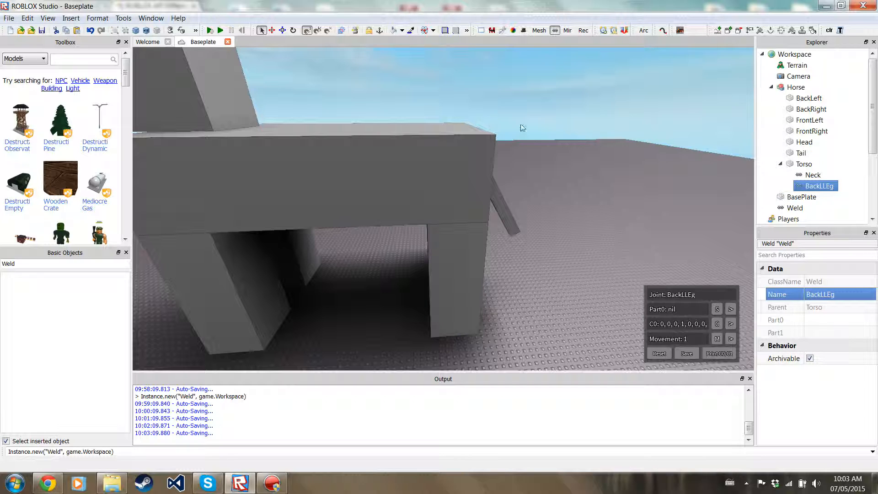
ctrl+click(804, 164)
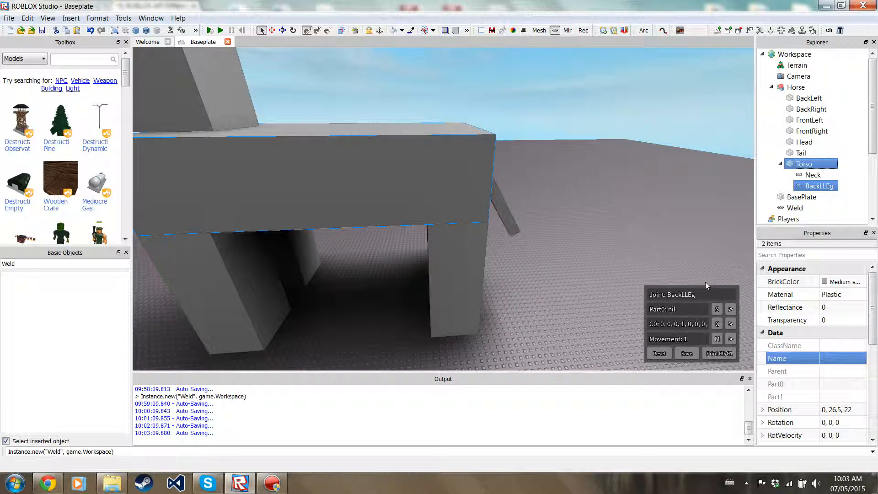
click(717, 309)
Rename the leg weld as BackLLeg
click(834, 300)
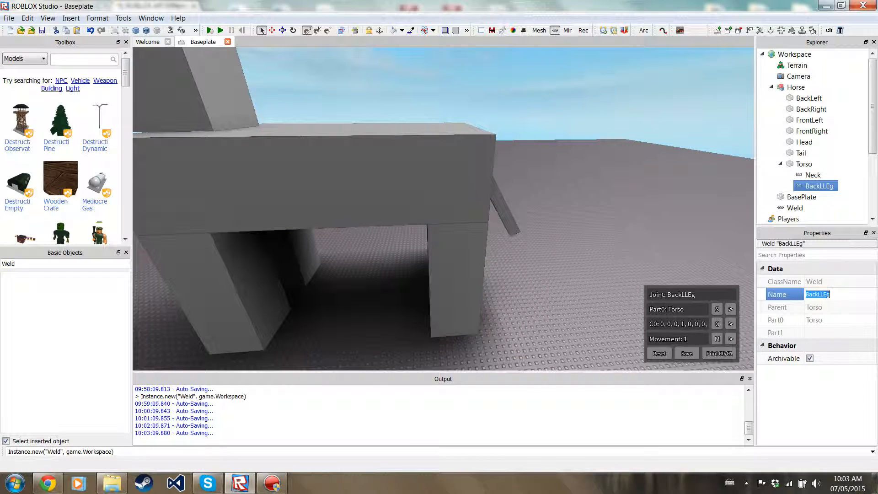
double_click(846, 299)
text(BackLLeg)
key(Return)
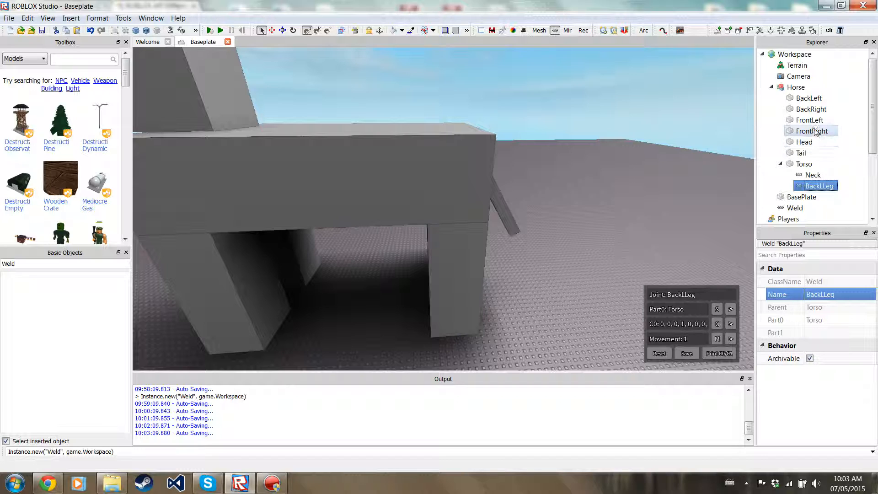
Assign the BackLeft part as Part1 of the BackLLeg weld, then deselect both
ctrl+click(809, 98)
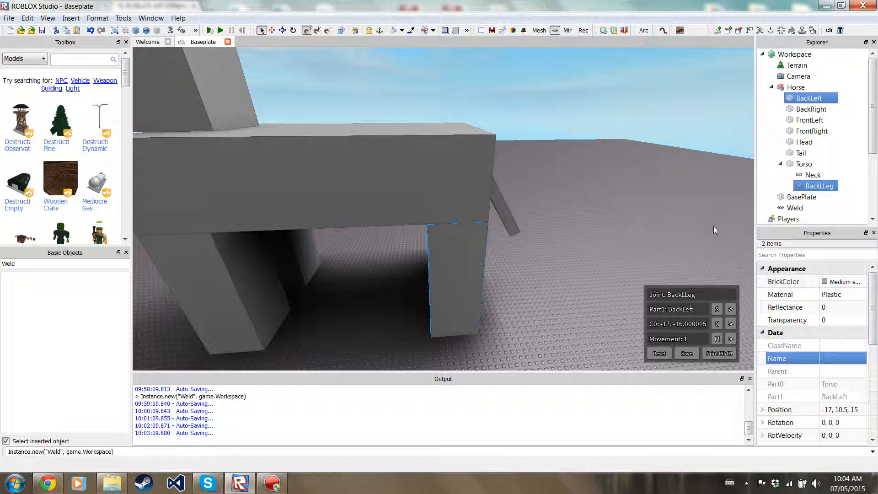
click(853, 175)
scroll(558, 199, down, 3)
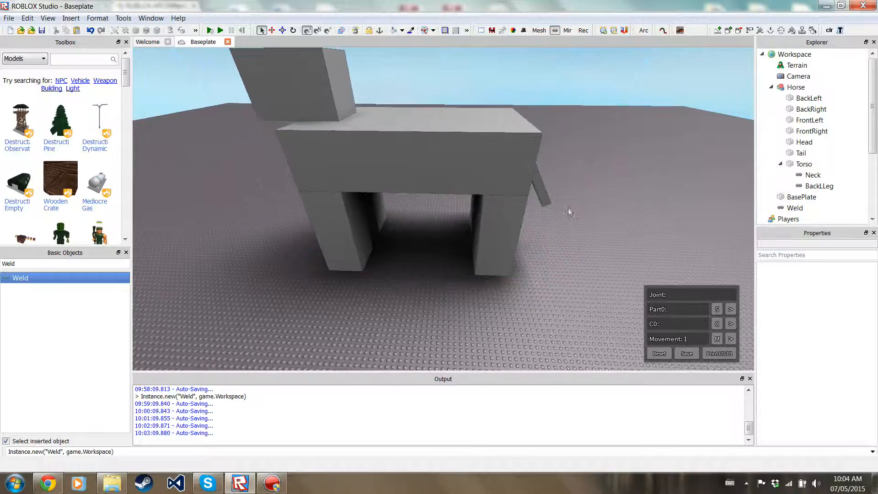
scroll(558, 233, up, 6)
scroll(480, 196, down, 6)
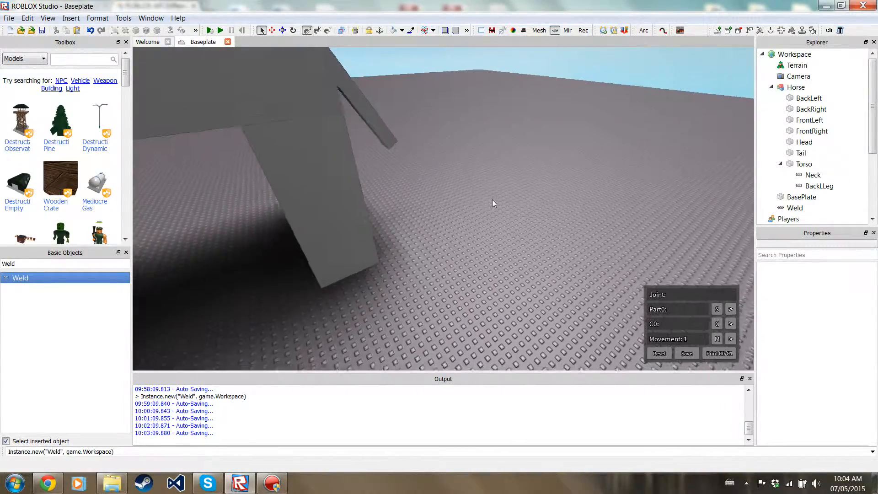
Set the BackLeft leg's transparency to 0.4
click(479, 265)
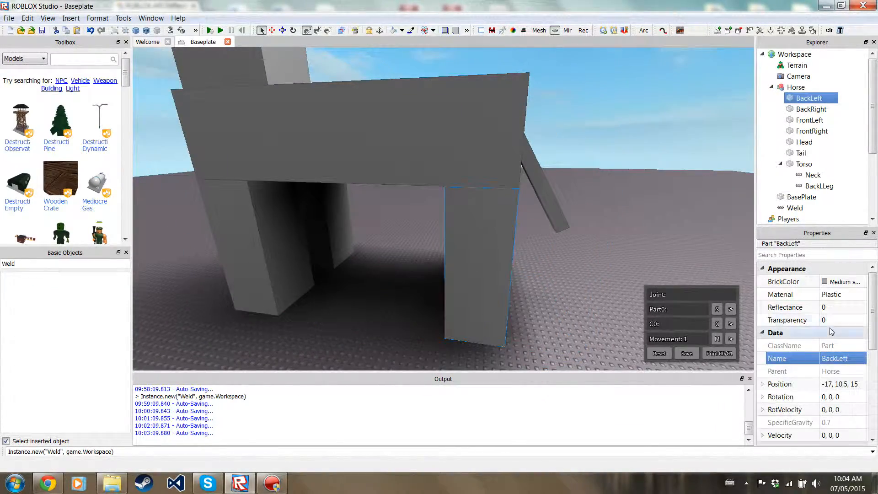
click(833, 321)
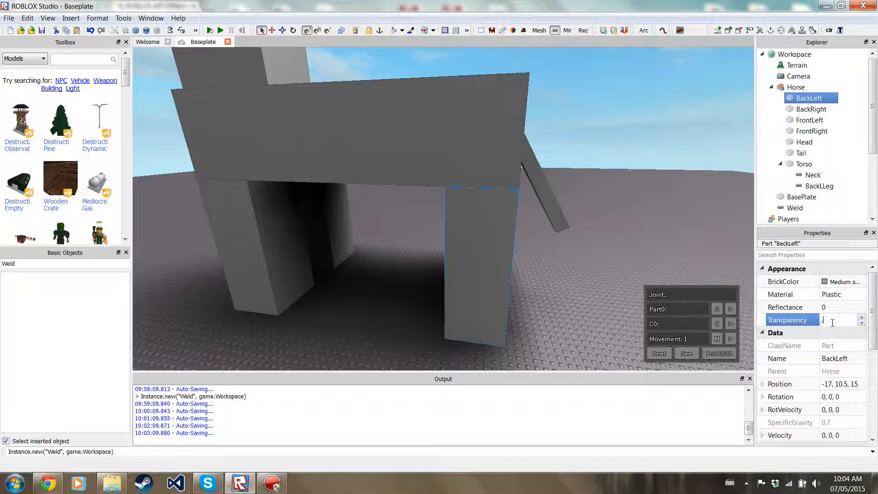
text(0.4)
key(Return)
scroll(580, 251, up, 5)
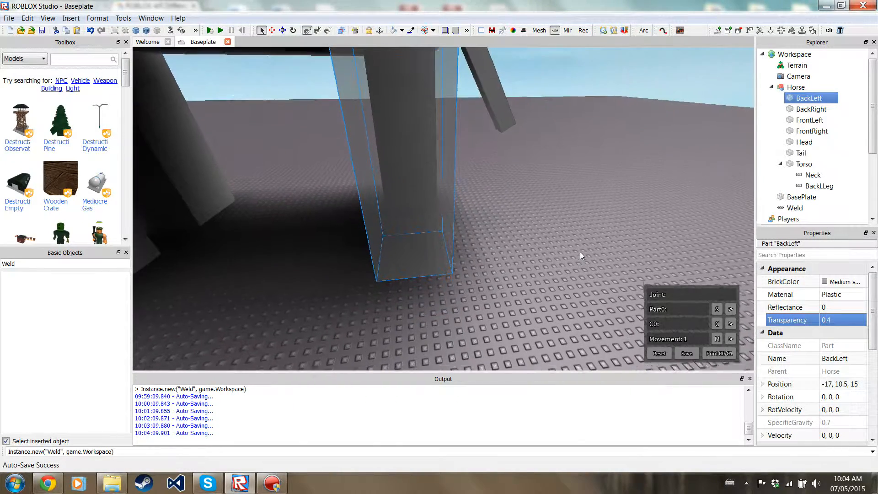
scroll(580, 251, down, 5)
Select the BackLLeg weld and move its C0 offset straight up by 9 studs, to about -7 vertically
click(819, 185)
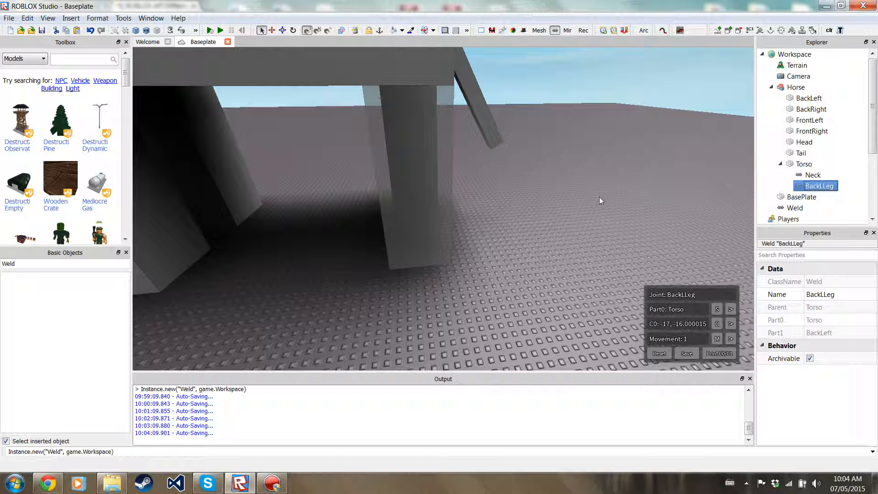
click(717, 324)
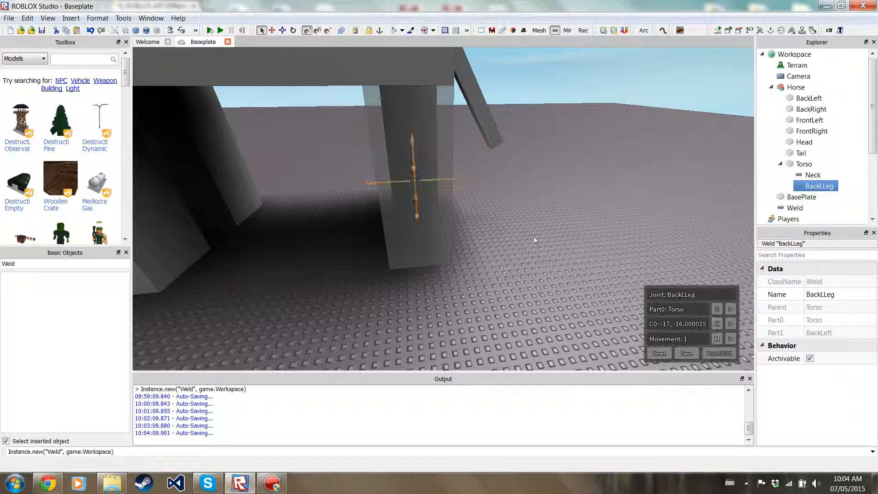
scroll(466, 191, up, 5)
drag(440, 206, 428, 120)
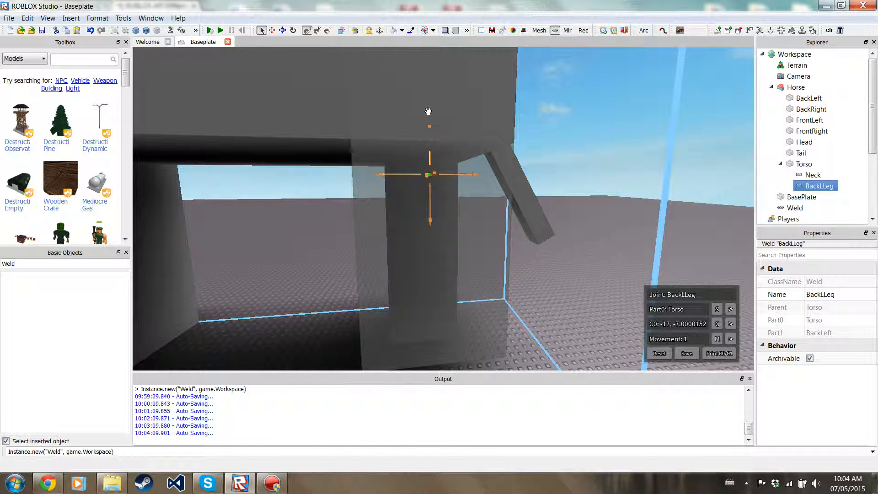
right_click(558, 212)
Switch the joint tool to C1 and offset the BackLLeg weld to 0, 9, 0, moving the leg back down
click(720, 326)
click(730, 325)
click(720, 327)
scroll(467, 160, down, 4)
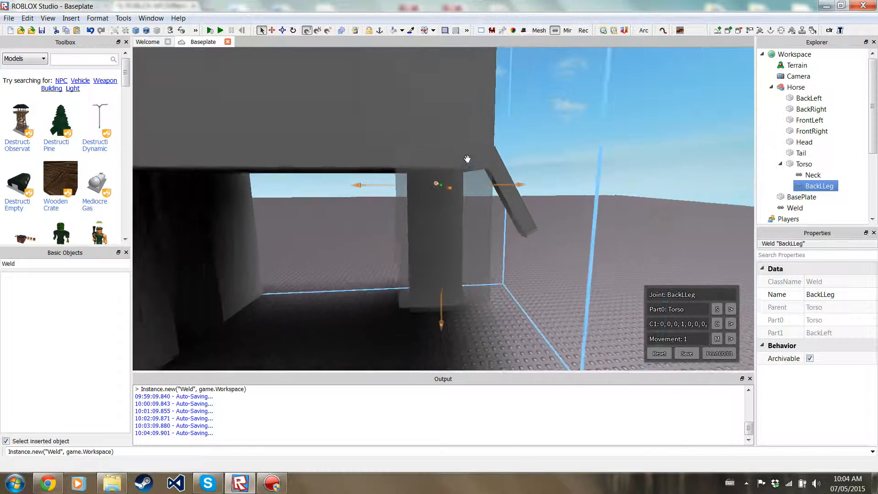
drag(441, 64, 445, 132)
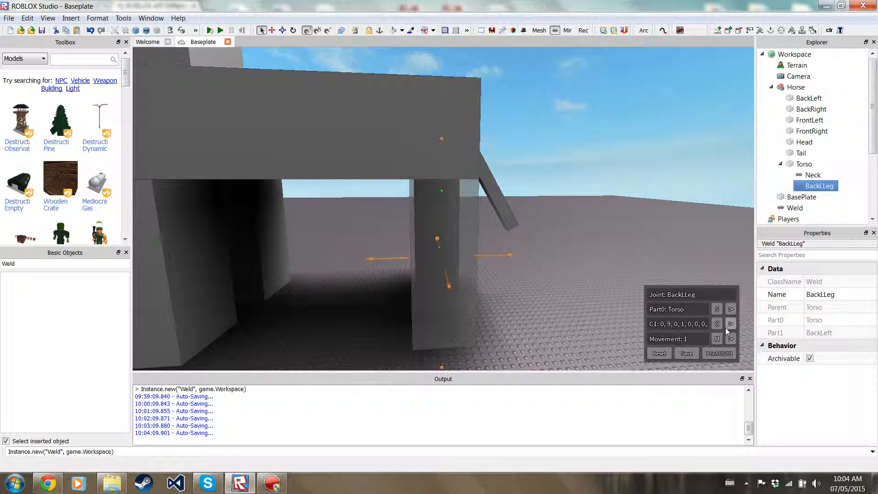
Switch the joint tool to Rotate, test-swing the BackLLeg joint to check its pivot, and reset the C1 rotation
click(718, 339)
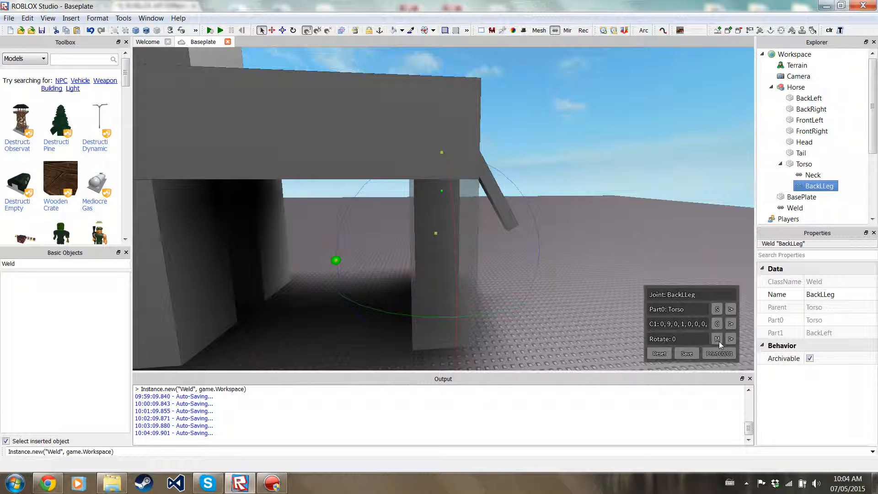
drag(441, 193, 440, 134)
right_drag(365, 237, 341, 241)
mouse_move(496, 199)
mouse_down()
mouse_move(442, 188)
mouse_move(490, 194)
mouse_move(476, 204)
mouse_move(510, 167)
mouse_move(499, 186)
mouse_up()
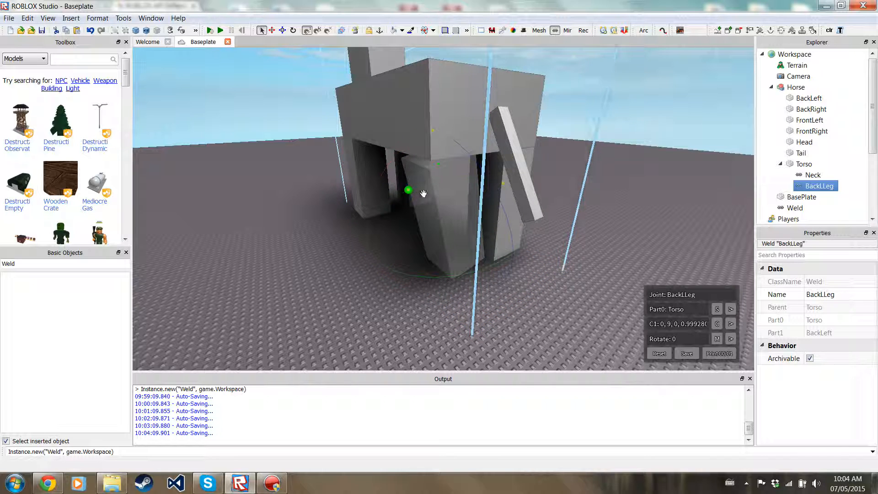
drag(400, 189, 426, 183)
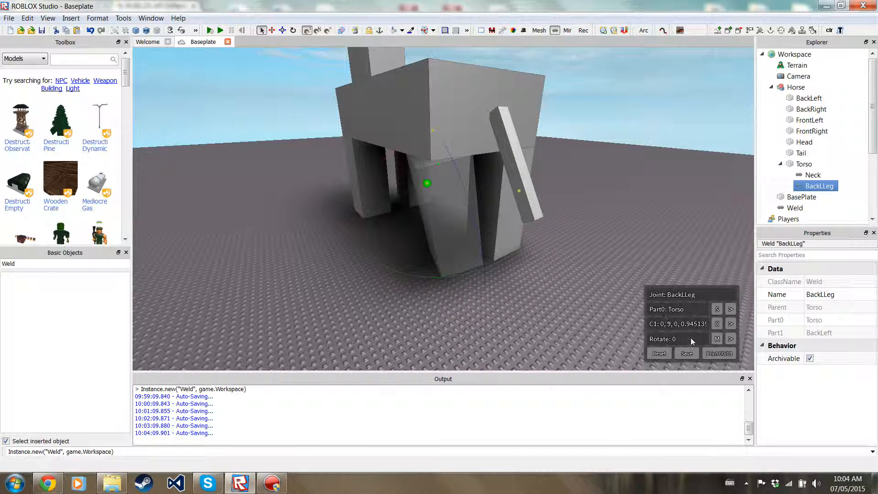
click(660, 354)
scroll(428, 277, up, 5)
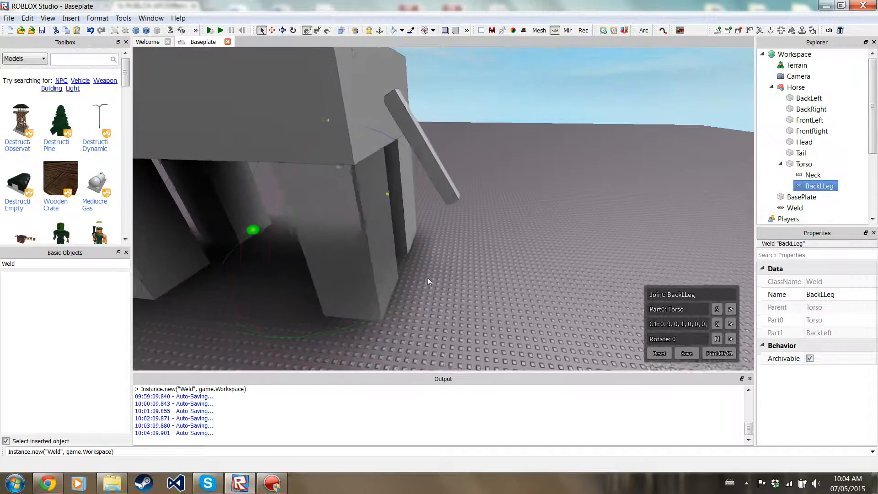
scroll(443, 303, down, 8)
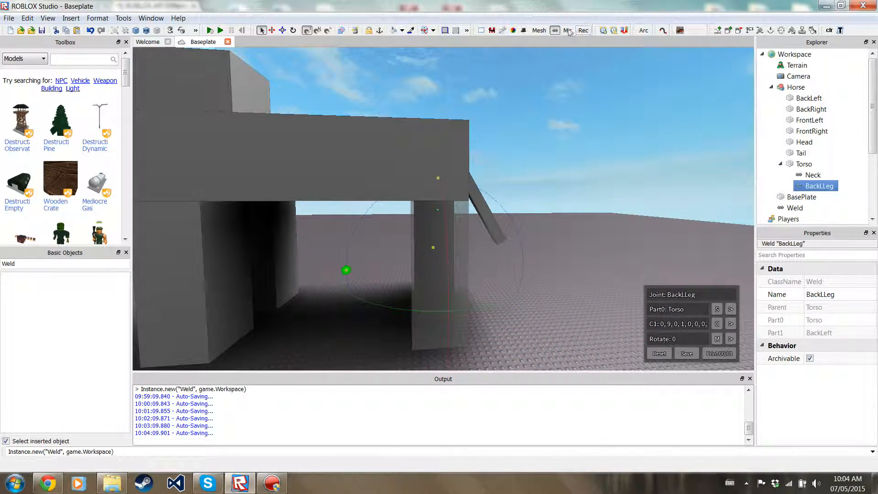
Close the joint tool and set the BackLeft leg's transparency to 0
click(555, 30)
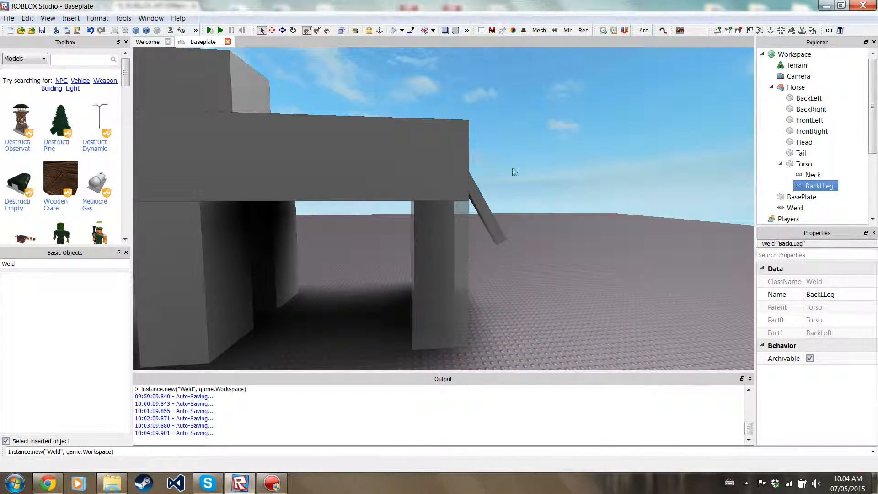
scroll(526, 191, up, 6)
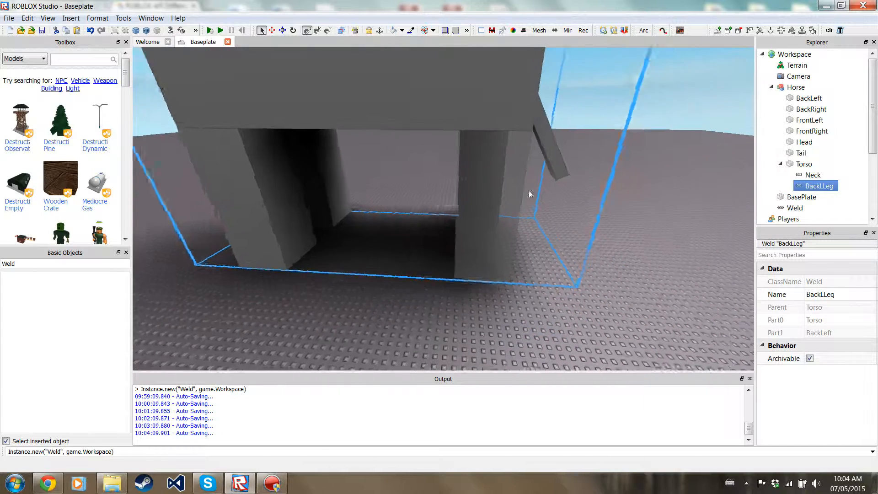
scroll(530, 191, down, 4)
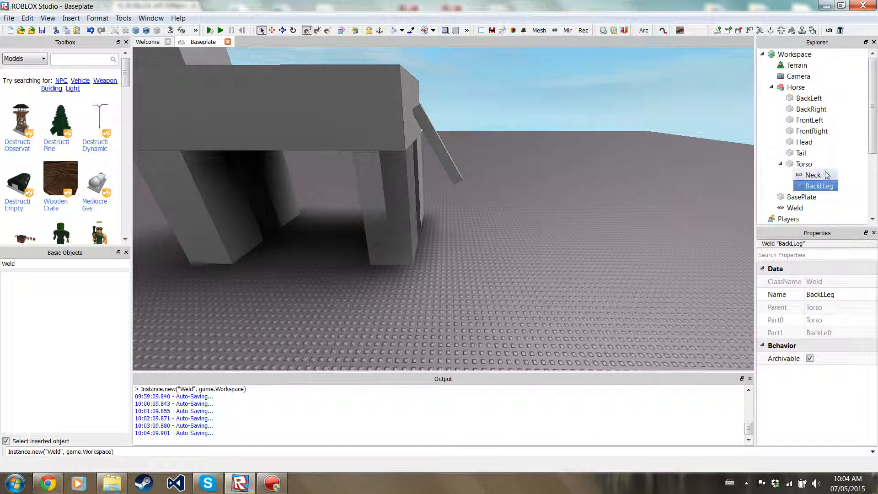
click(809, 98)
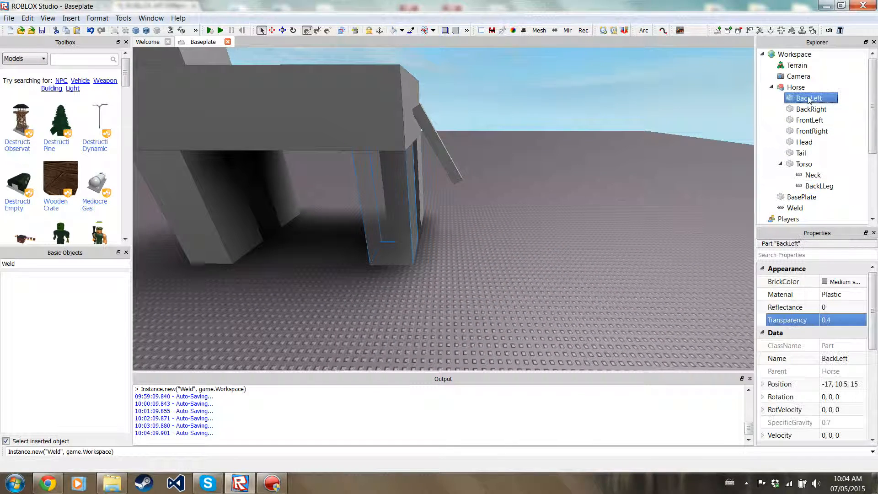
click(830, 323)
key(Return)
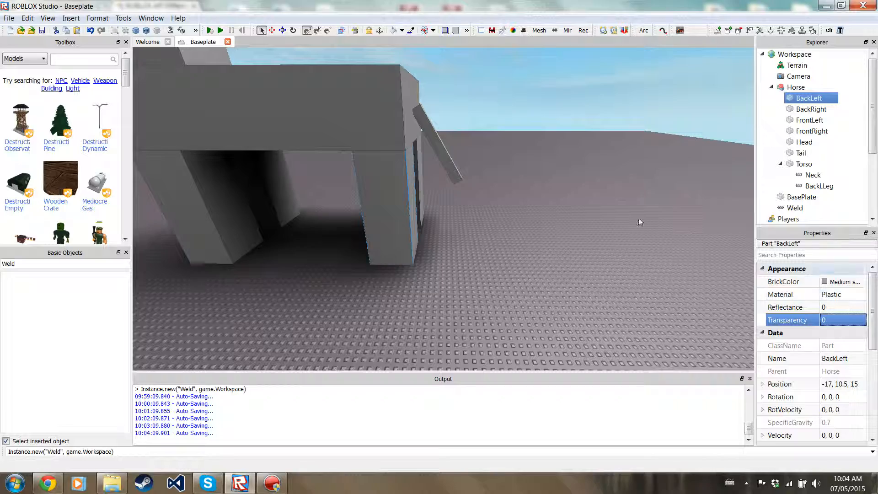
click(572, 230)
right_drag(572, 230, 548, 217)
scroll(548, 219, up, 3)
scroll(548, 218, down, 3)
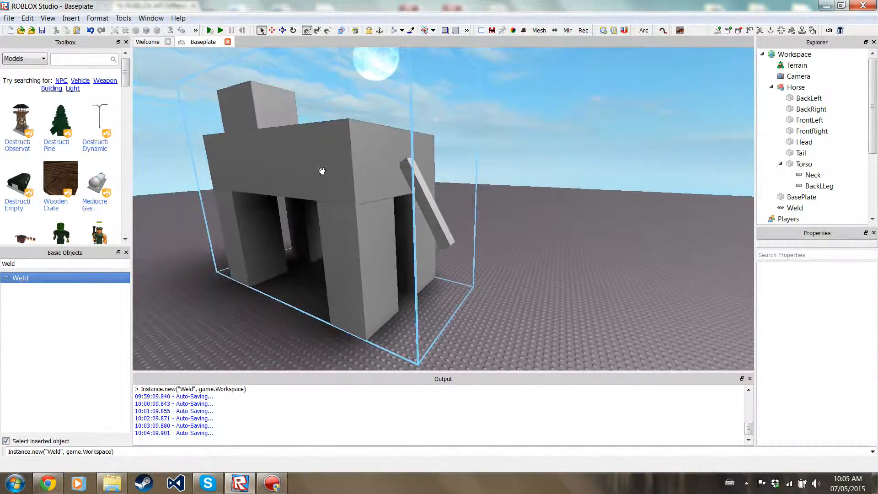
Copy the spare Weld from the Workspace and paste it into the Torso
right_drag(322, 170, 317, 177)
scroll(317, 178, down, 2)
click(792, 208)
right_click(792, 208)
click(769, 227)
right_click(803, 164)
click(801, 191)
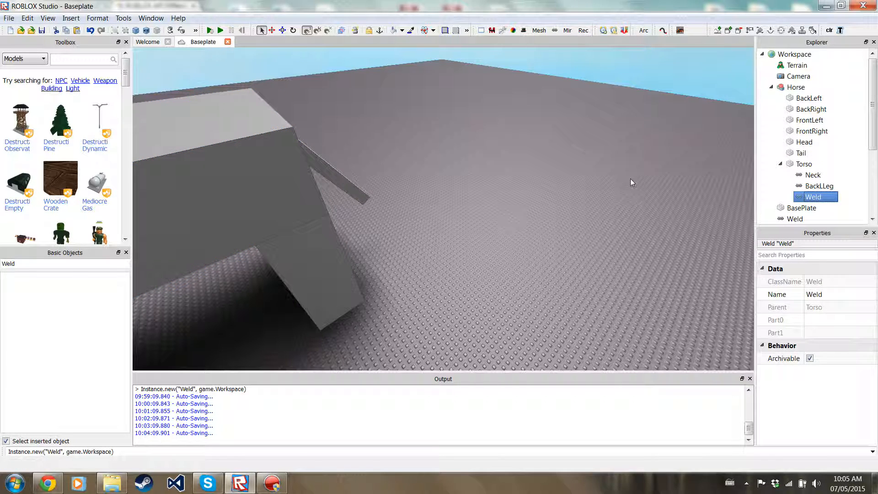
Rename the new weld inside the Torso as Tail
scroll(610, 193, down, 5)
click(826, 291)
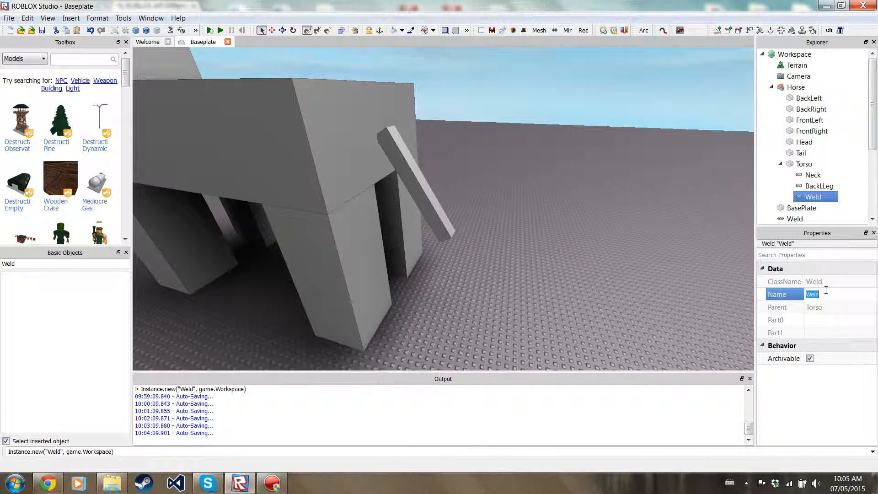
text(Tail)
key(Return)
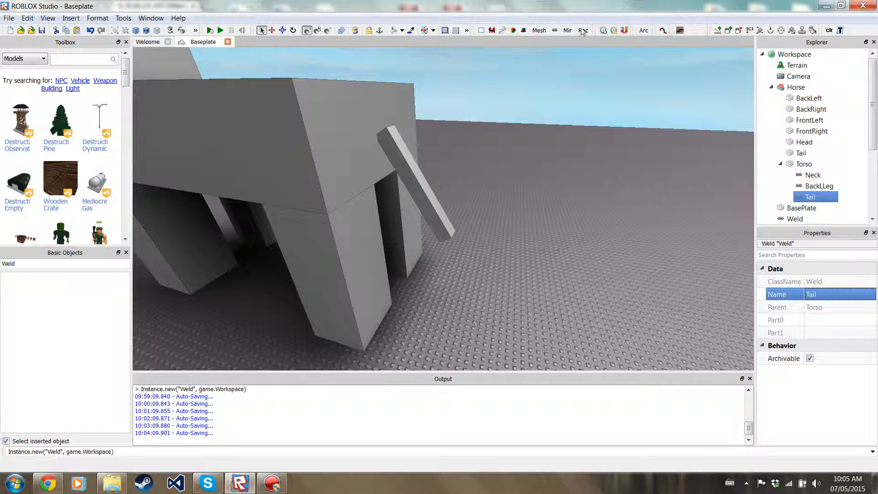
Reopen the joint tool and assign the Torso as Part0 of the Tail weld, then deselect the Torso
click(555, 31)
ctrl+click(804, 164)
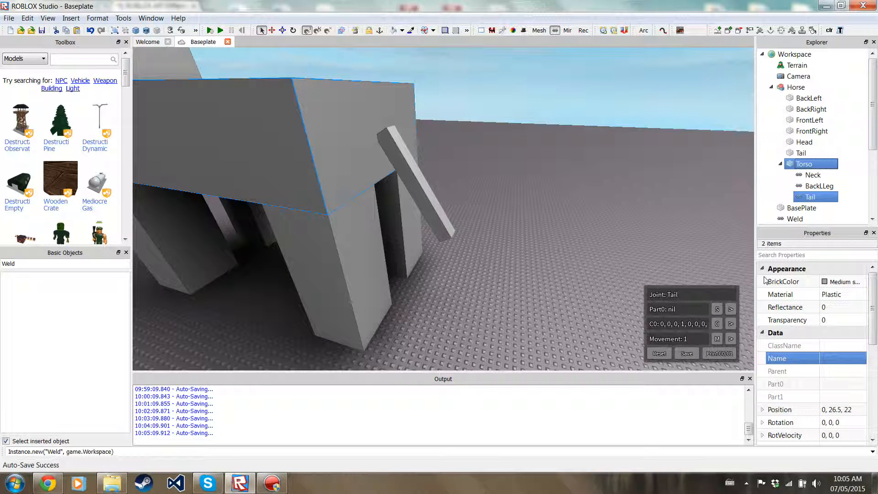
click(717, 309)
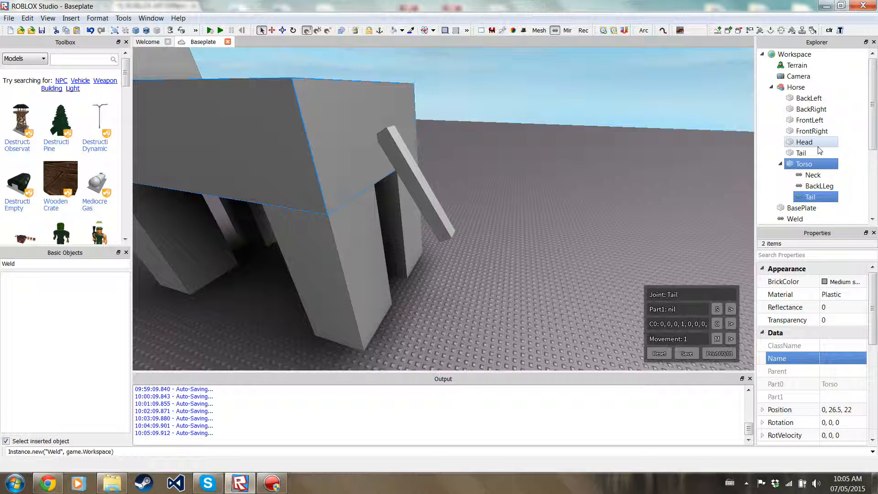
ctrl+click(805, 163)
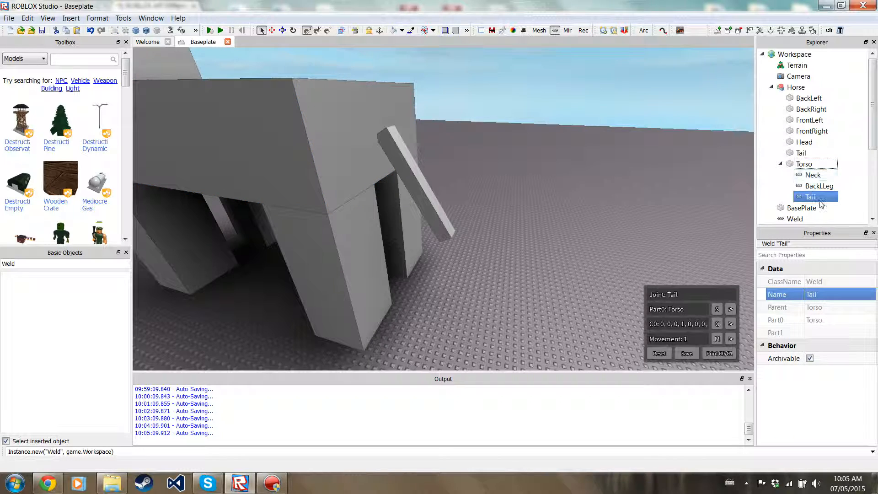
Assign the Tail part as Part1 of the Tail weld, leaving only the weld selected
ctrl+click(804, 153)
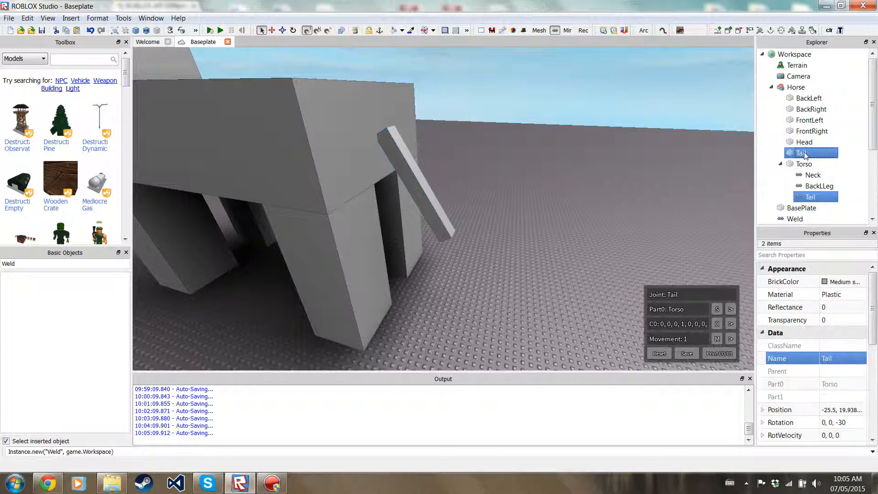
click(717, 309)
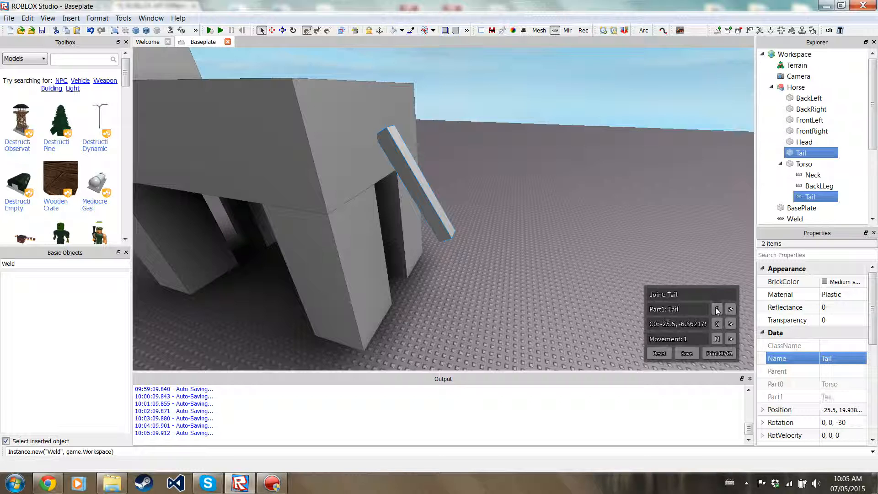
click(812, 197)
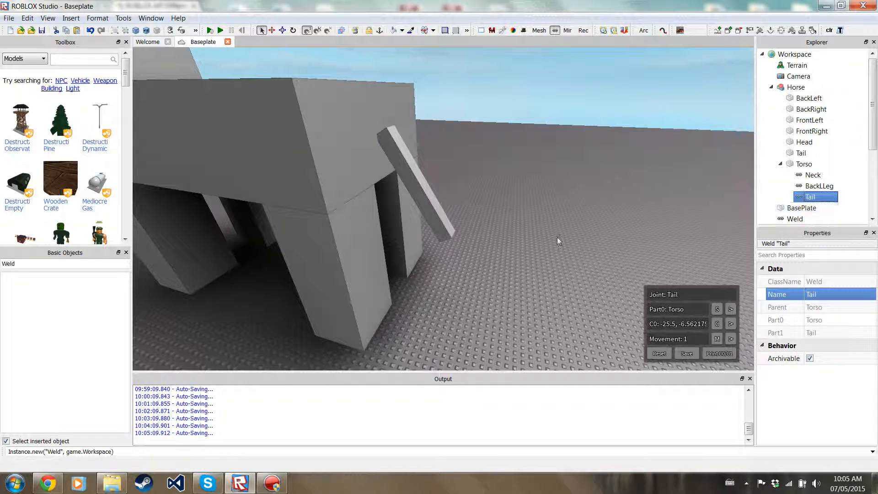
Set the Tail part's transparency to 0.4
click(805, 155)
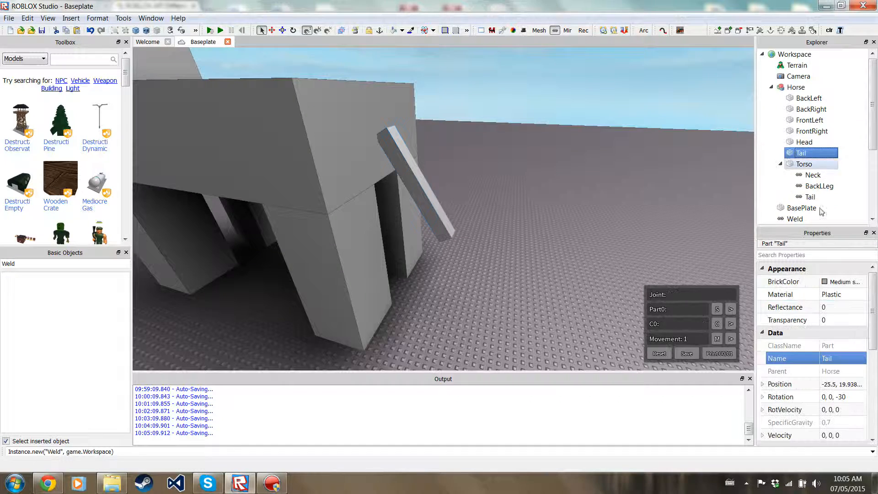
click(831, 320)
text(0.4)
key(Return)
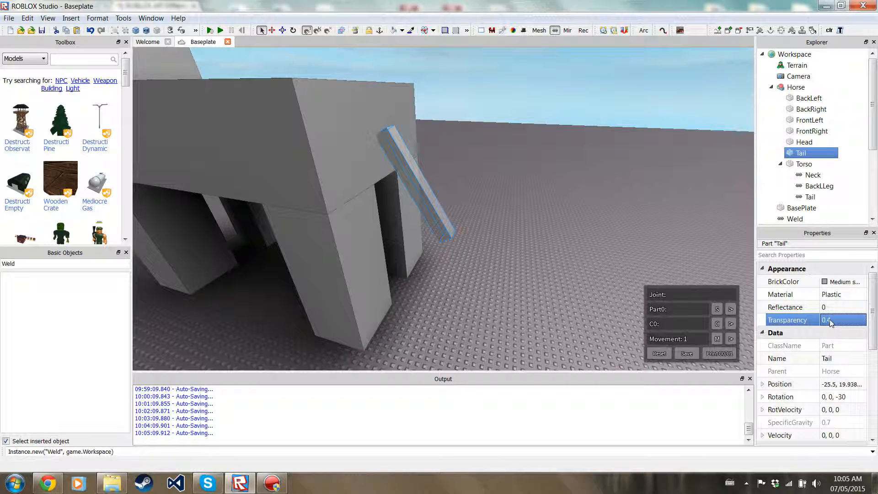
Select the Tail weld and move its C0 offset up along the tail's length to about -22, -0.5
right_drag(496, 201, 500, 204)
scroll(500, 204, up, 2)
scroll(500, 204, down, 1)
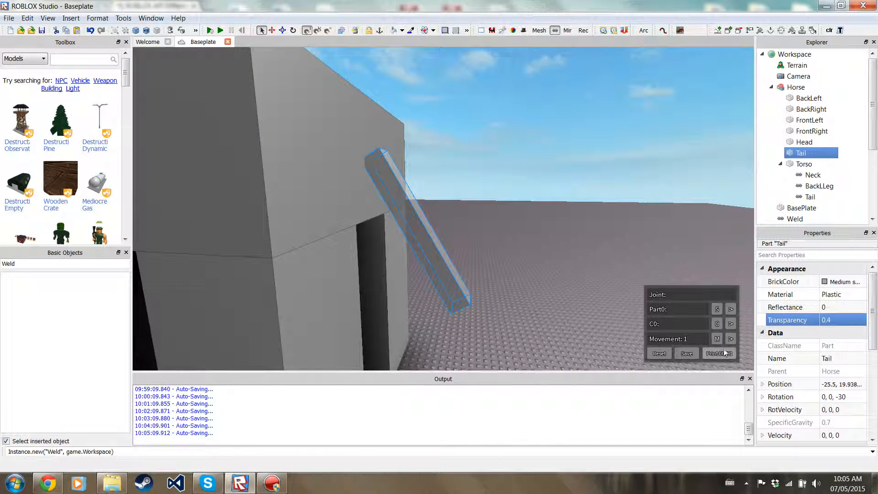
click(810, 197)
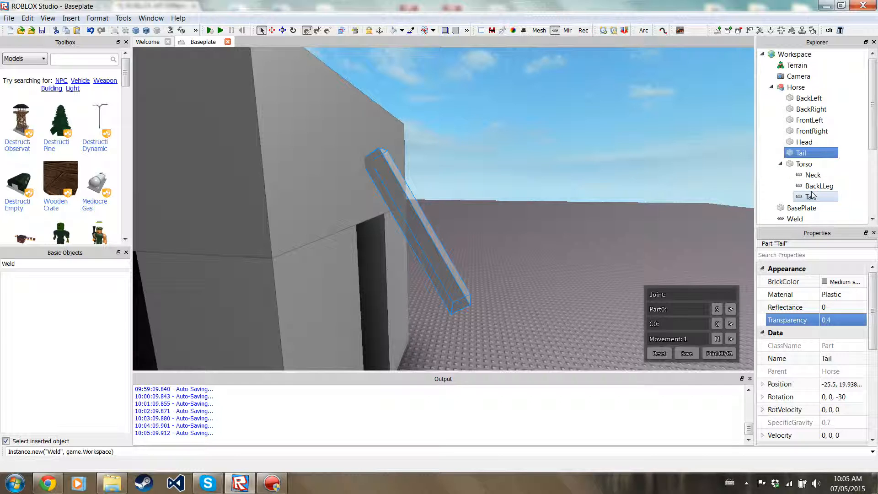
click(717, 324)
right_drag(500, 225, 466, 202)
drag(465, 202, 421, 132)
right_drag(421, 131, 470, 163)
scroll(470, 165, down, 4)
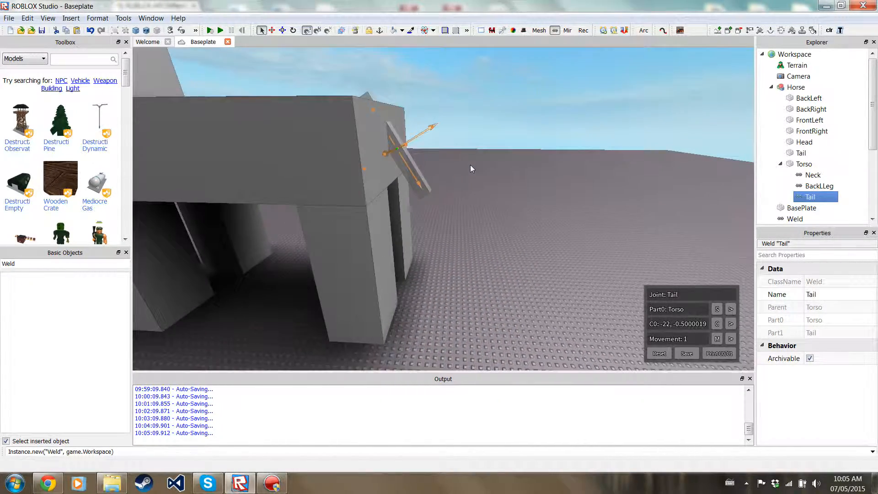
scroll(462, 171, up, 1)
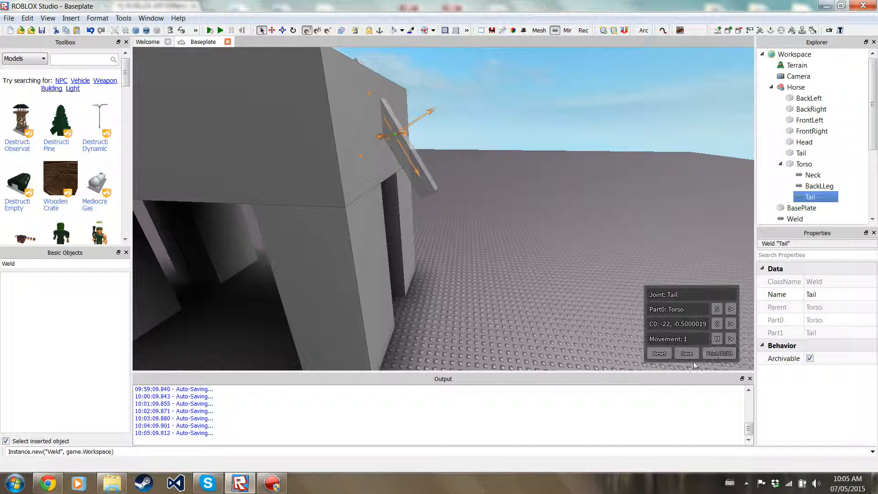
Switch the joint tool from C0 to C1 for the Tail weld
click(730, 325)
right_drag(517, 290, 505, 236)
scroll(506, 235, down, 1)
scroll(506, 235, up, 1)
scroll(506, 236, down, 1)
scroll(713, 347, up, 1)
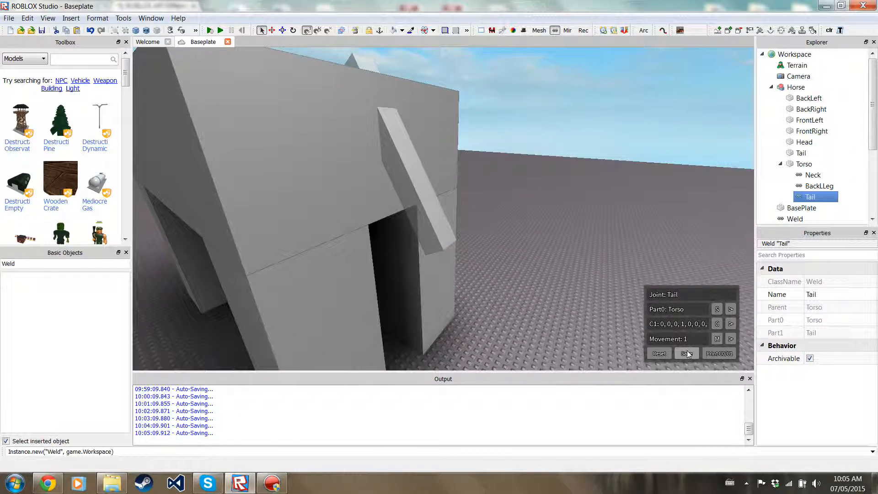
right_drag(603, 235, 543, 233)
right_drag(451, 216, 504, 177)
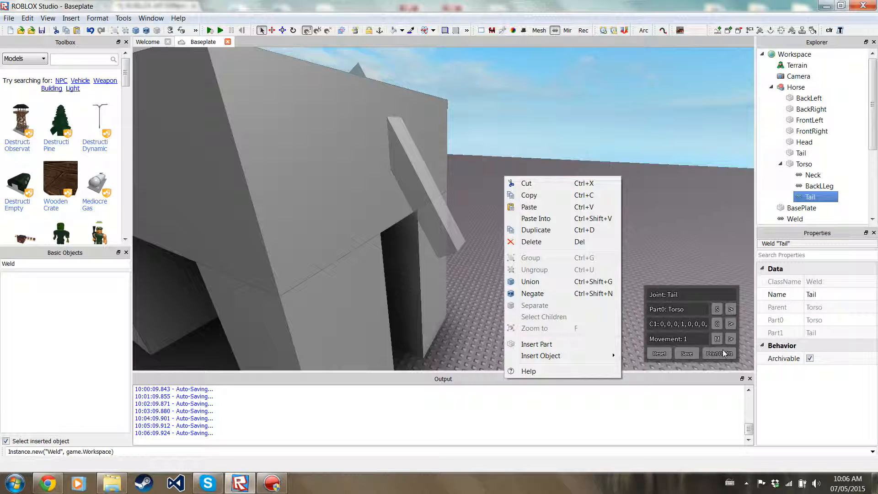
Switch to Rotate, try turning the Tail joint's C1 about different axes, and reset the rotation
click(716, 340)
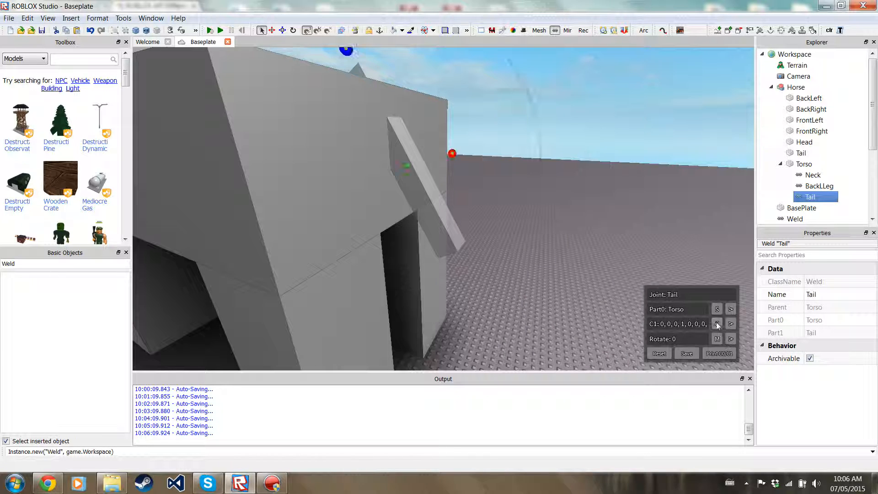
right_drag(483, 173, 484, 172)
right_drag(432, 189, 463, 190)
mouse_move(477, 159)
mouse_down()
mouse_move(457, 215)
mouse_move(398, 237)
mouse_move(471, 166)
mouse_up()
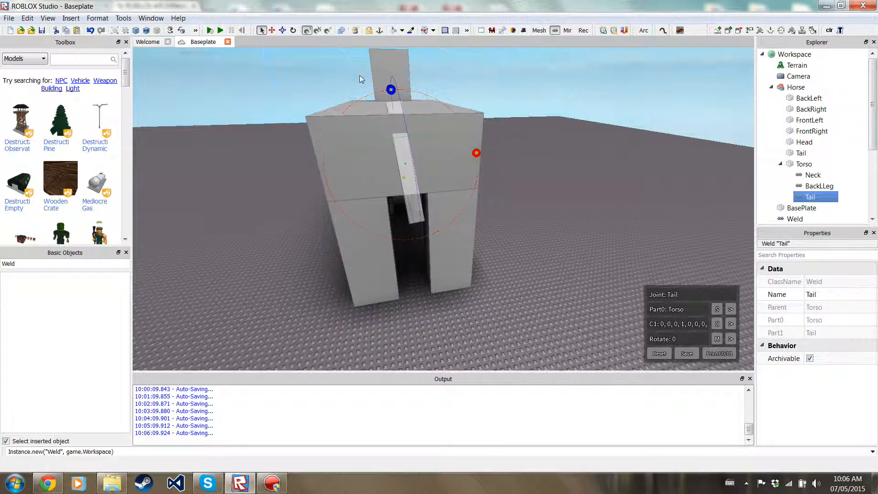
drag(392, 82, 400, 54)
right_drag(426, 170, 393, 140)
drag(352, 193, 201, 196)
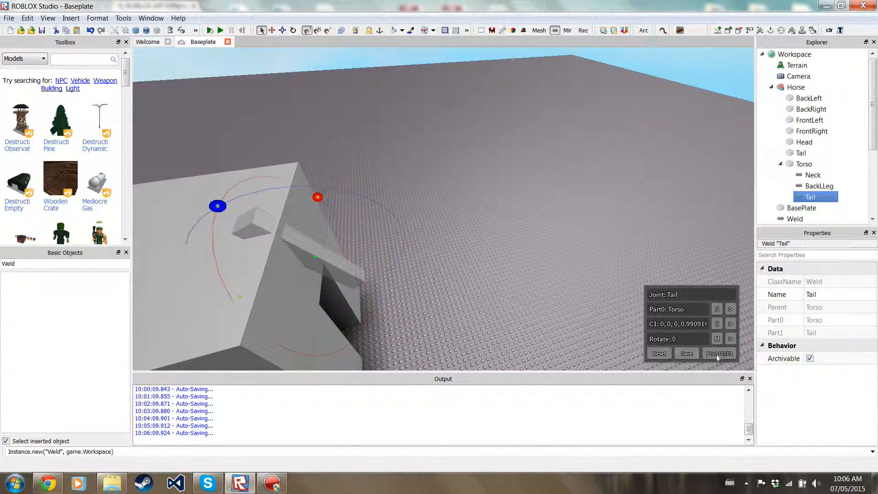
click(659, 353)
scroll(478, 240, up, 5)
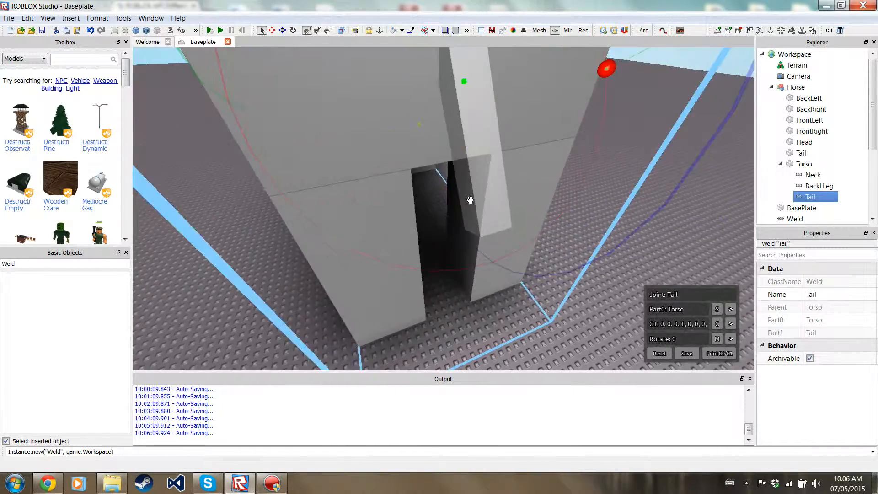
scroll(471, 199, down, 5)
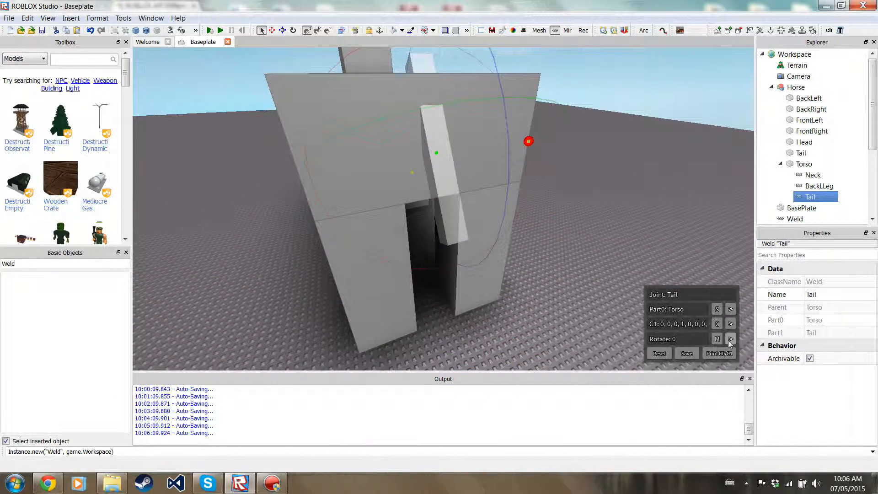
Switch the joint tool back to Movement and offset the Tail weld's C1 to 0, 6, 0 along the tail
click(717, 338)
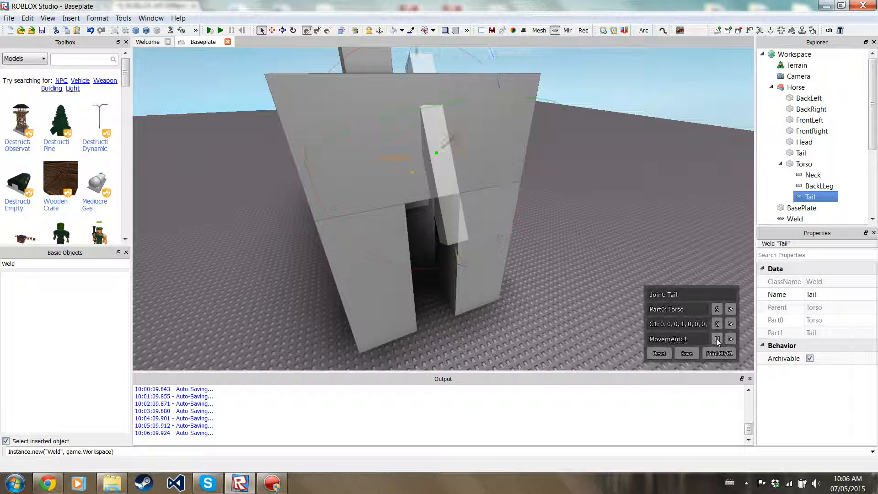
drag(457, 262, 479, 333)
right_drag(432, 211, 443, 204)
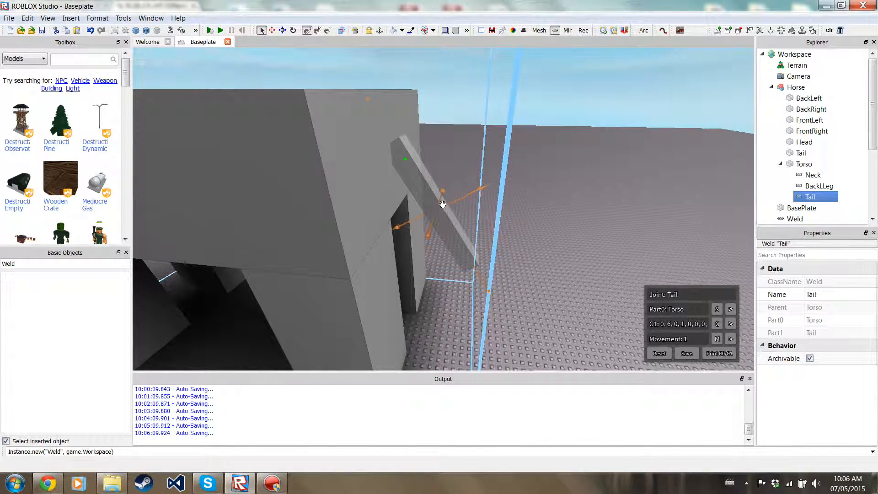
Offset the Tail weld's C1 to 0, 7, 0 and switch the joint tool to Rotate with an increment of 0
drag(366, 105, 373, 116)
right_drag(452, 204, 448, 190)
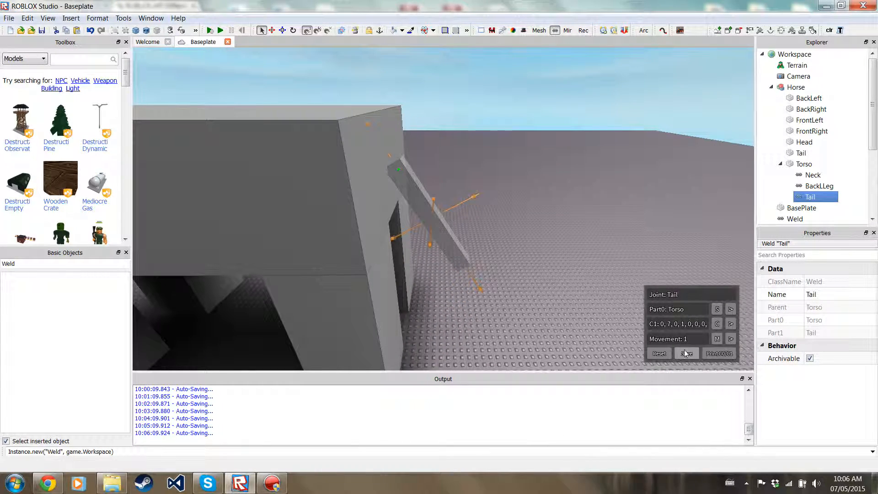
click(719, 340)
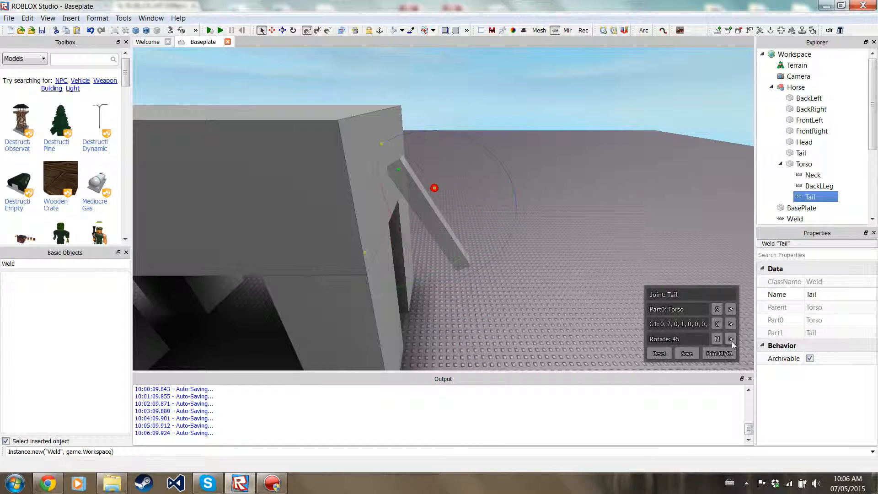
scroll(538, 235, down, 1)
right_drag(538, 235, 538, 235)
scroll(538, 235, down, 2)
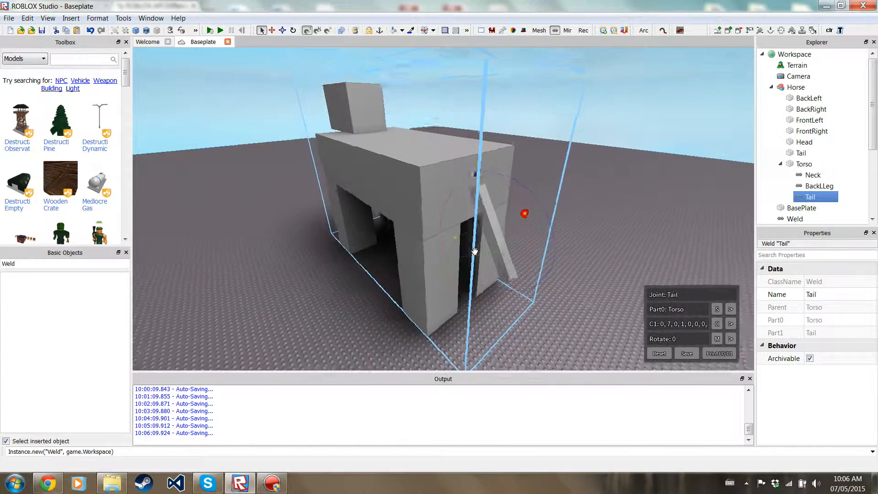
Try swinging the Tail slightly by rotating its joint's C1, and reset the rotation
right_drag(475, 251, 399, 238)
drag(399, 238, 414, 161)
right_drag(453, 238, 480, 234)
scroll(487, 238, up, 2)
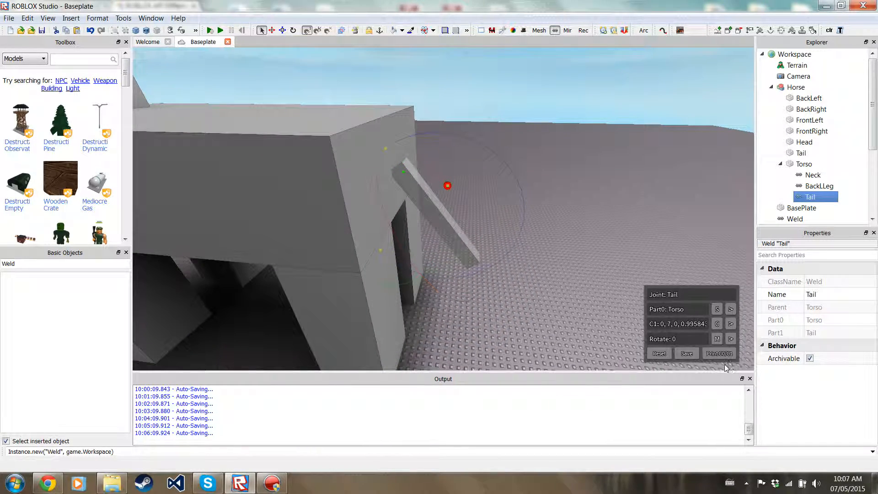
click(663, 355)
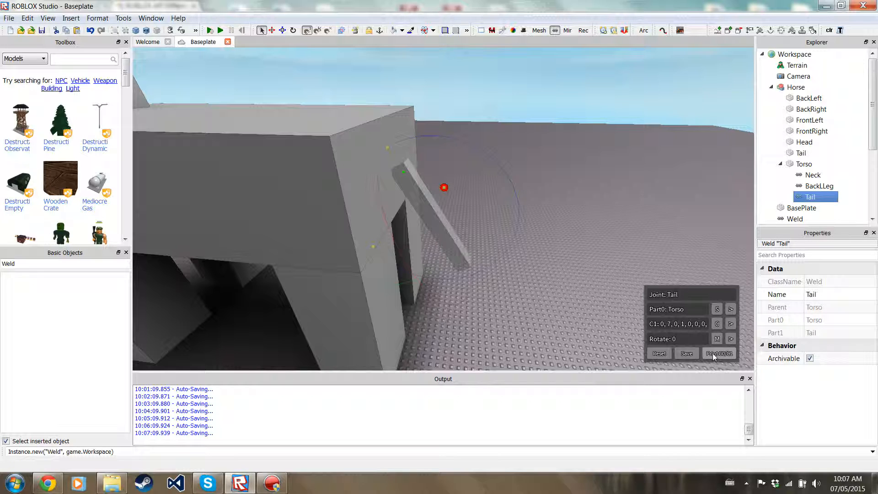
Print the Tail joint's C0 and C1 values to the output and highlight both CFrame lines
right_drag(594, 236, 579, 256)
click(475, 186)
scroll(479, 194, down, 4)
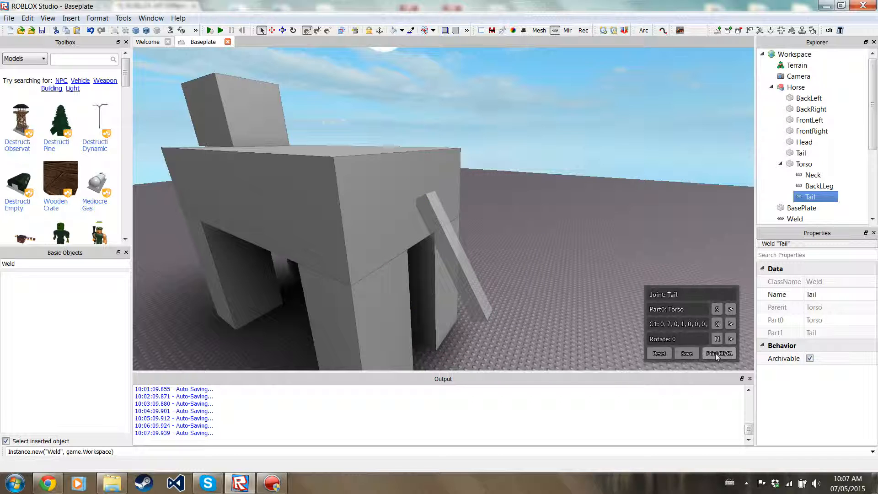
click(717, 356)
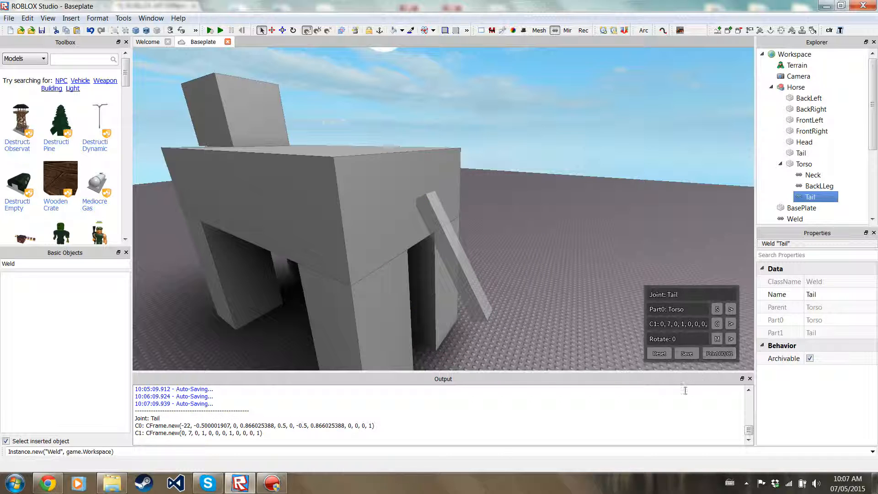
drag(270, 438, 130, 430)
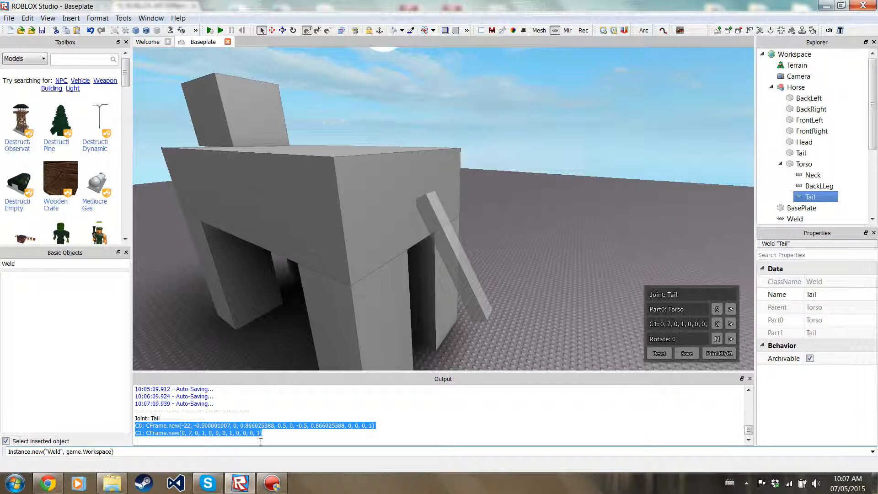
click(398, 406)
Collapse the Torso, clear the selection and inspect the horse's legs, Head and Tail from the side
right_drag(404, 275, 432, 260)
scroll(444, 272, down, 3)
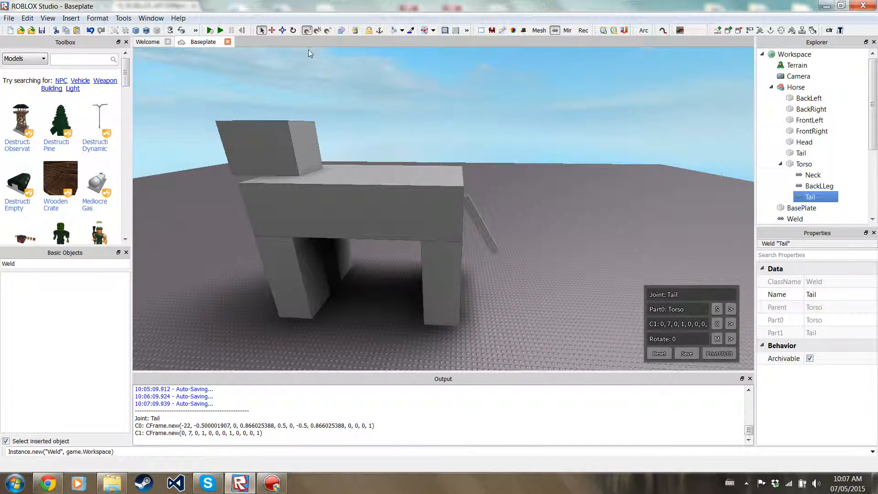
right_drag(403, 202, 361, 196)
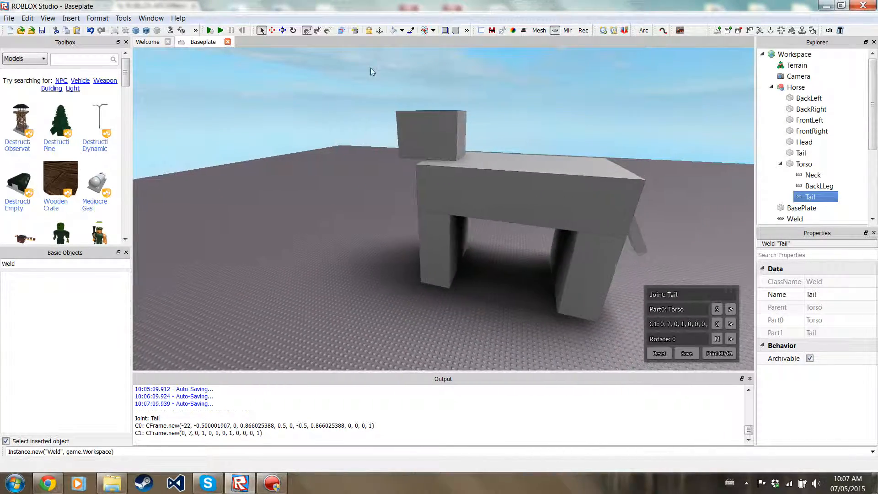
right_drag(372, 91, 457, 153)
click(781, 164)
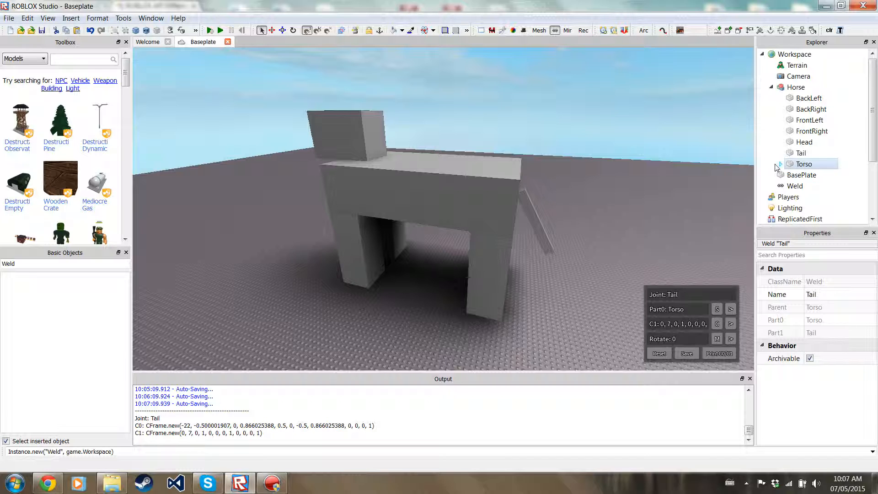
click(852, 159)
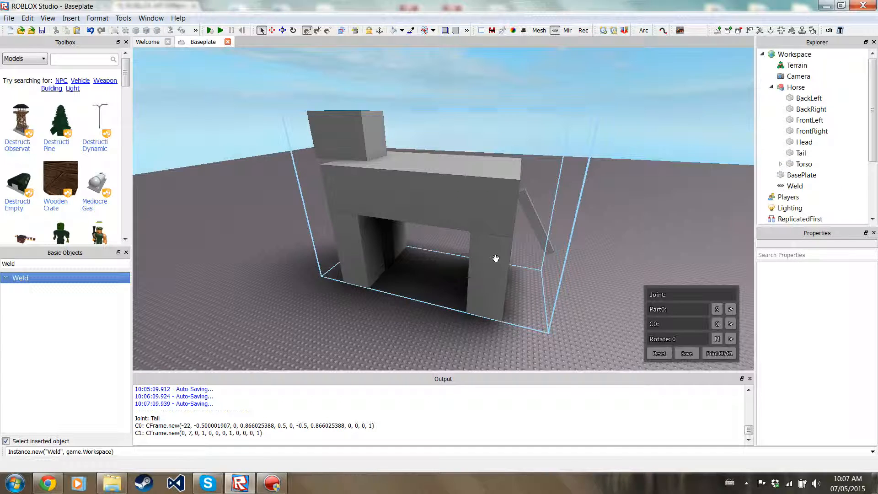
key(w)
key(a)
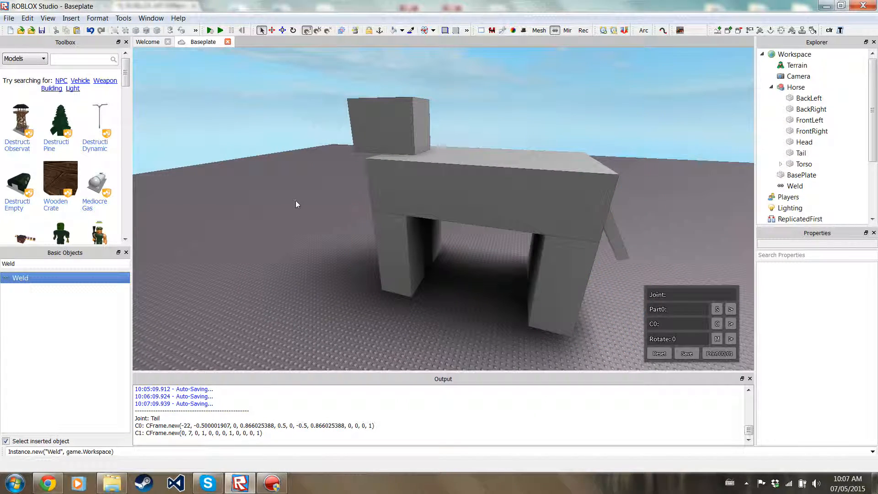
key(w)
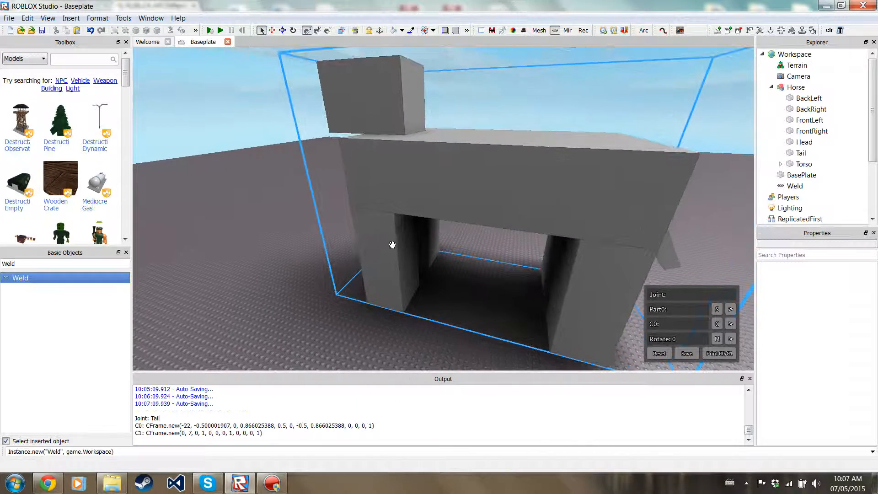
Copy the Weld from the Workspace and paste it into the horse's FrontLeft leg
click(795, 186)
right_click(783, 186)
click(783, 206)
click(781, 164)
right_click(805, 166)
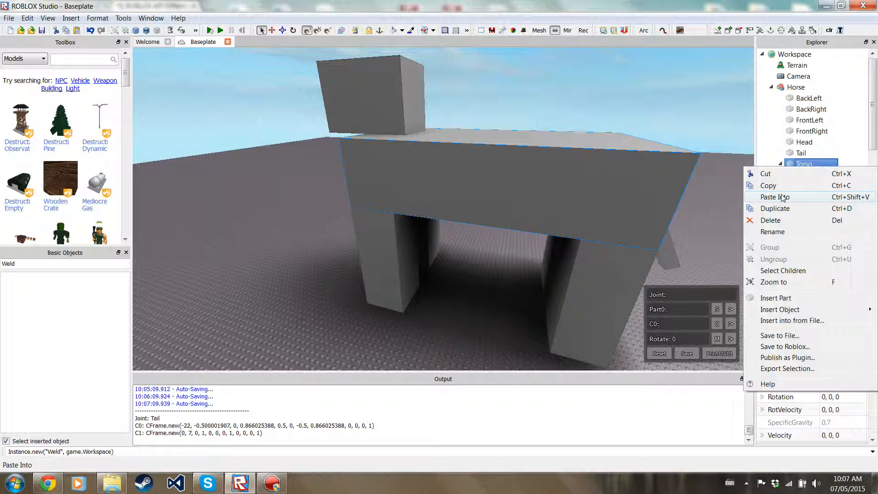
click(809, 132)
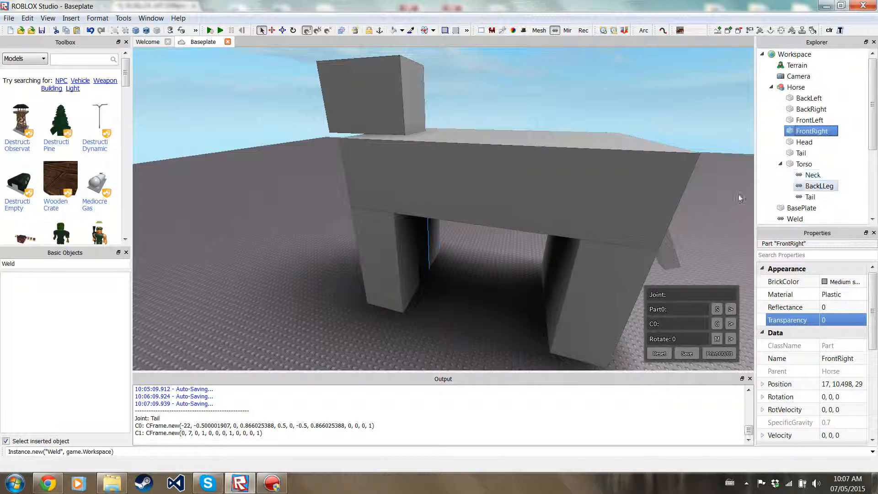
click(380, 256)
click(380, 256)
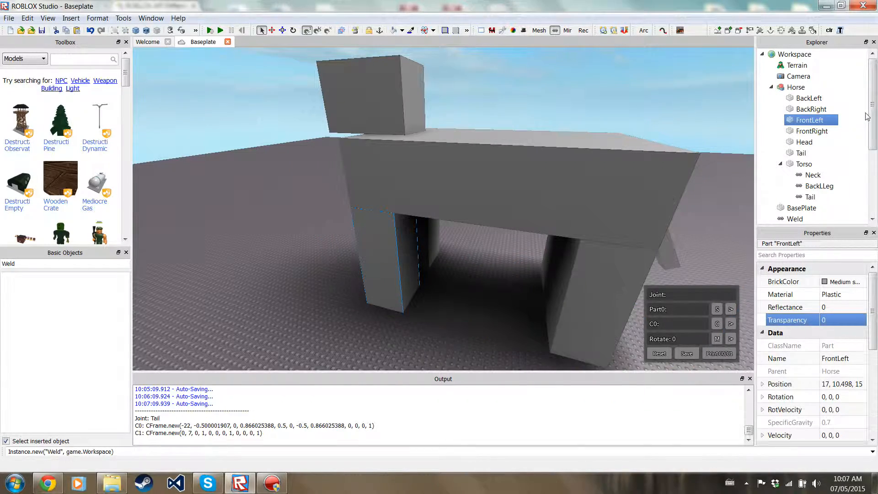
right_click(810, 120)
click(777, 152)
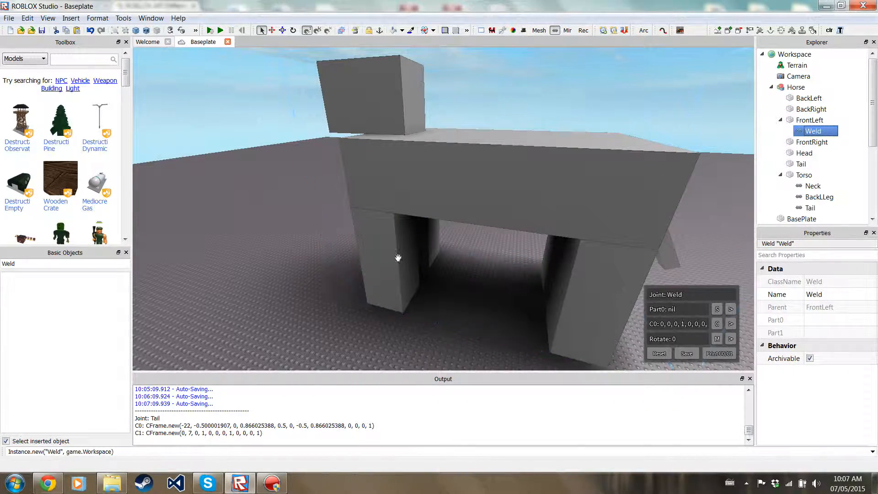
scroll(323, 285, up, 5)
scroll(325, 285, down, 3)
scroll(313, 298, up, 6)
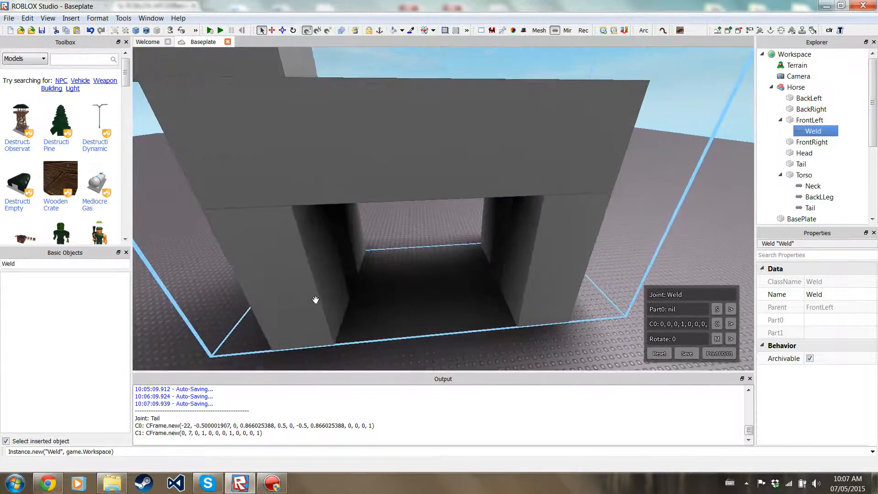
scroll(455, 221, down, 5)
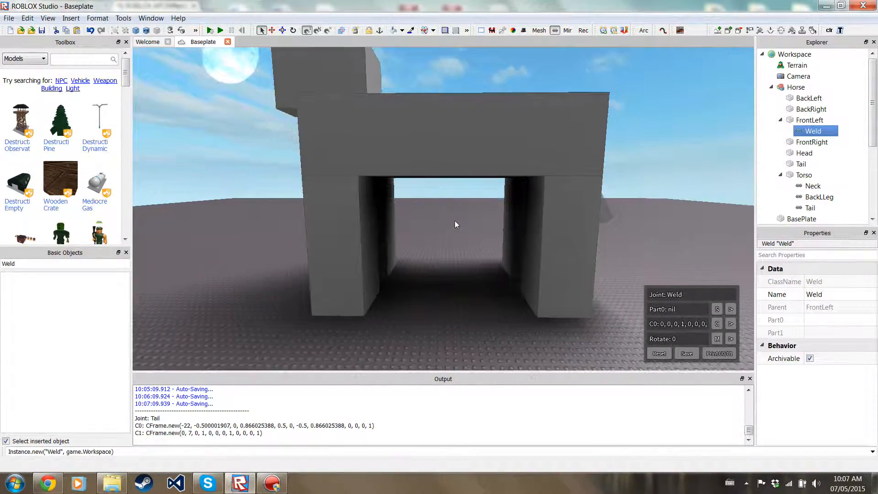
right_click(455, 221)
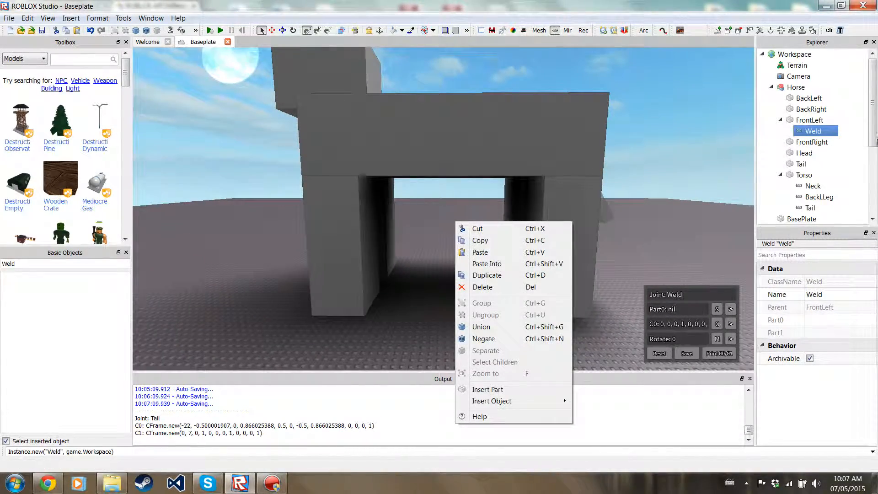
click(820, 297)
key(Return)
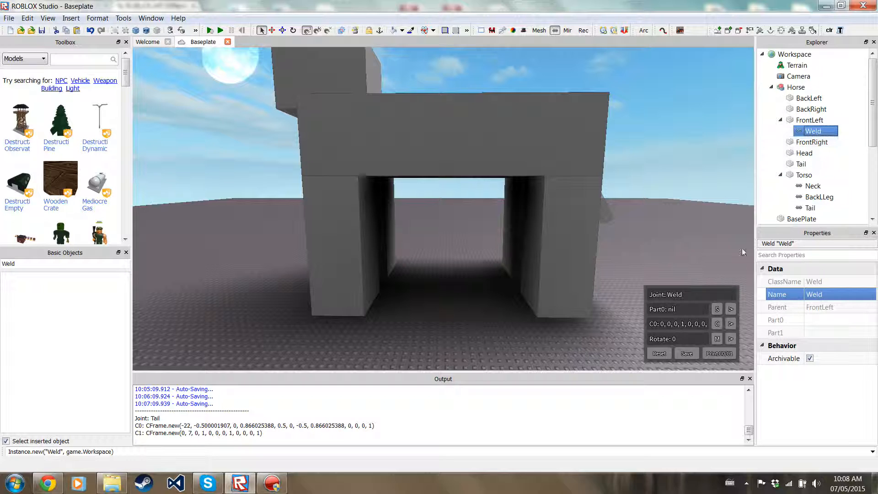
Cut the Weld out of FrontLeft and paste it into the BackLeft leg
ctrl+click(809, 120)
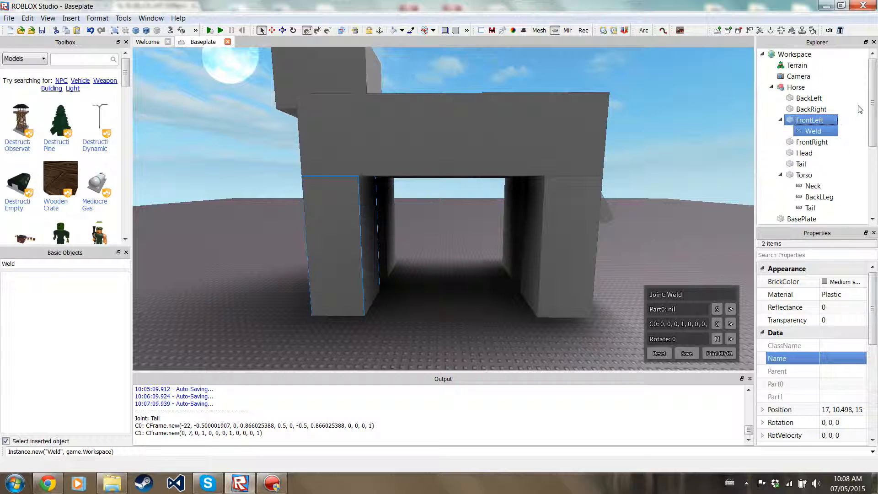
click(820, 132)
right_click(825, 133)
click(787, 142)
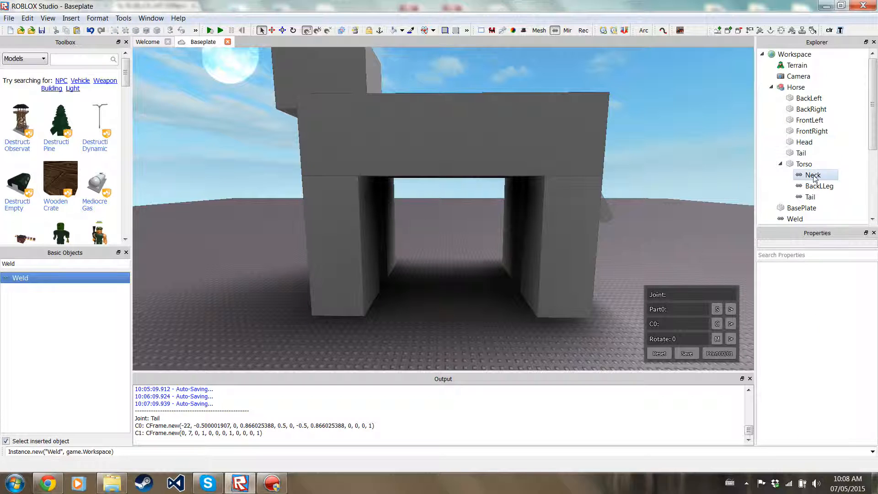
click(813, 133)
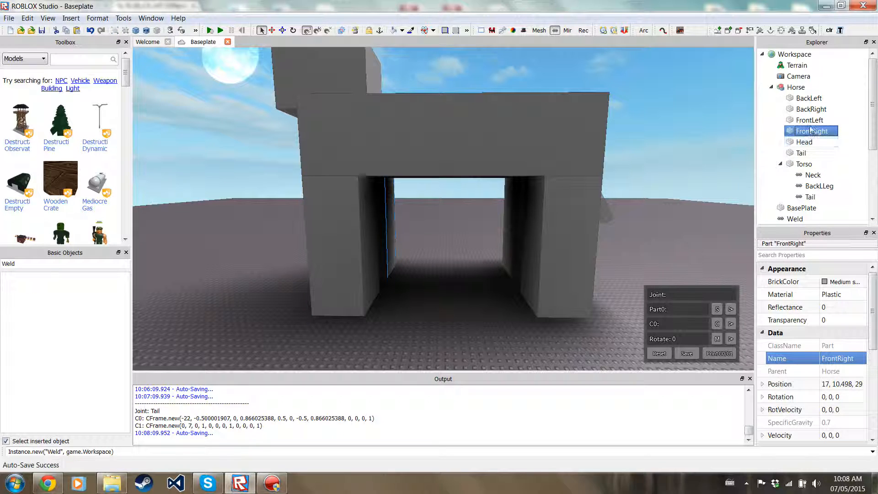
click(808, 98)
right_click(809, 98)
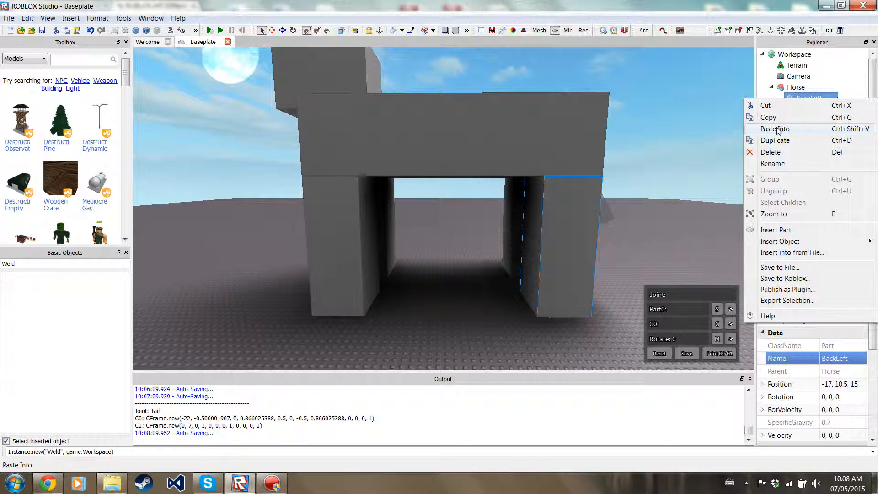
click(779, 131)
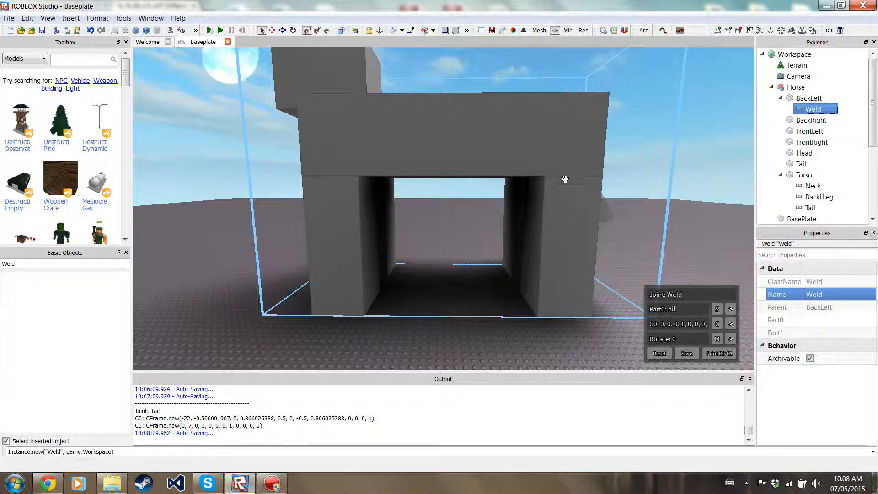
Set the new Weld's Part0 to BackLeft and Part1 to FrontLeft, and collapse BackLeft
ctrl+click(816, 100)
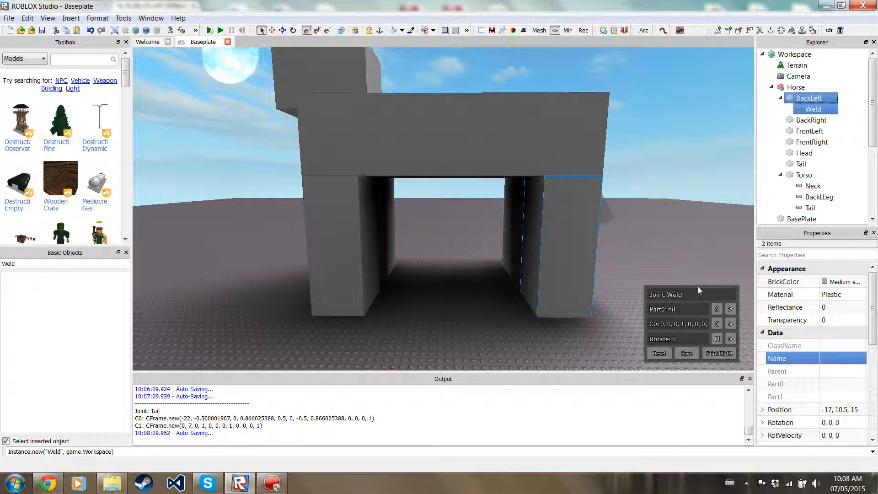
click(819, 109)
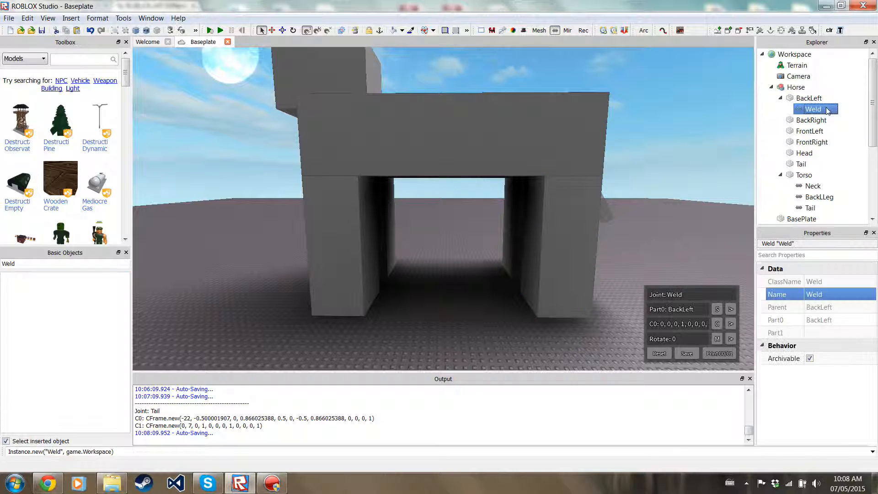
ctrl+click(811, 132)
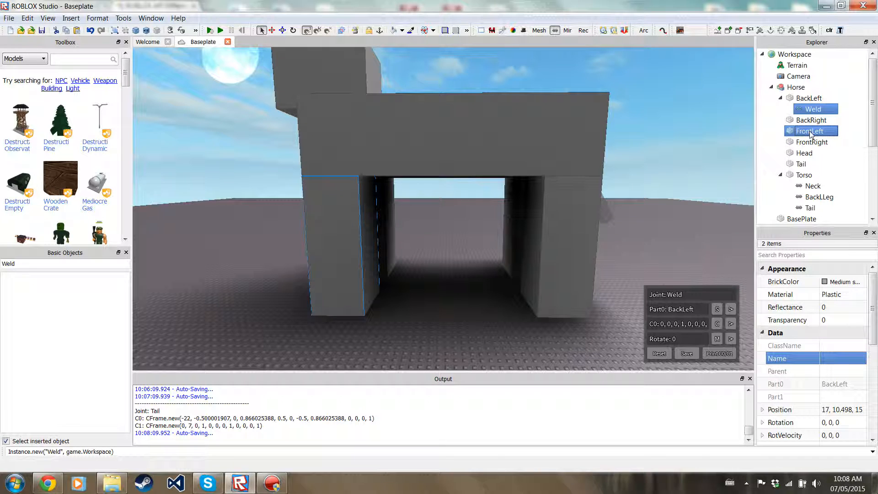
click(715, 310)
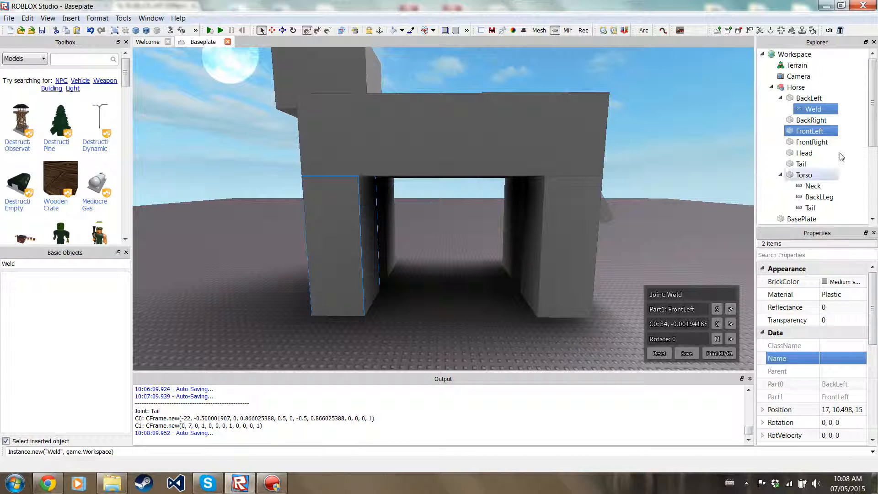
click(852, 129)
click(782, 98)
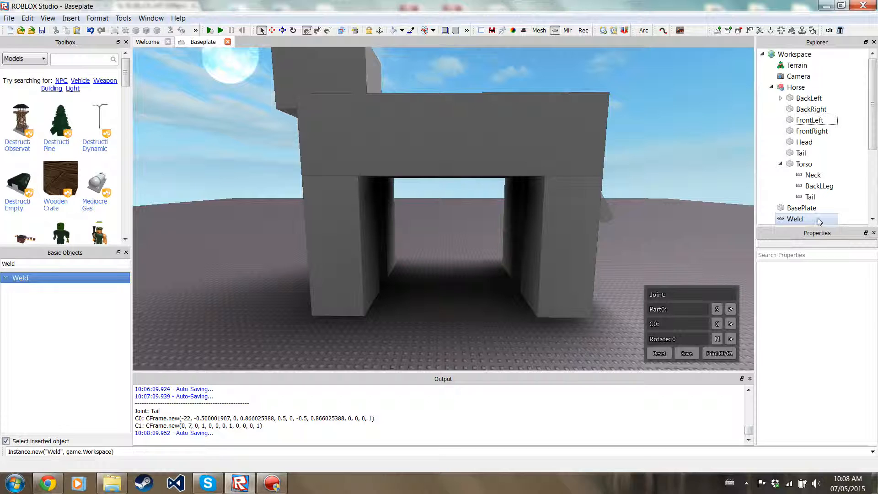
Select the BackLLeg weld, try rotating its C1 to test the linked left legs, and reset the rotation
click(818, 186)
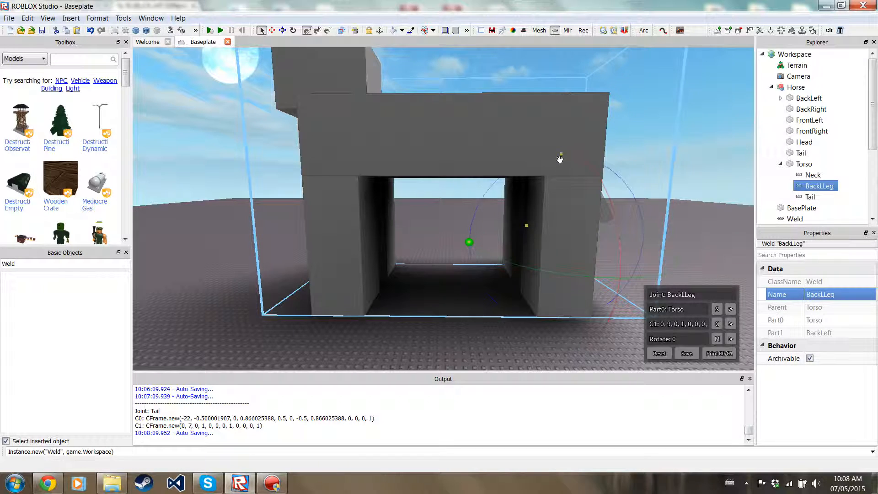
drag(560, 151, 559, 125)
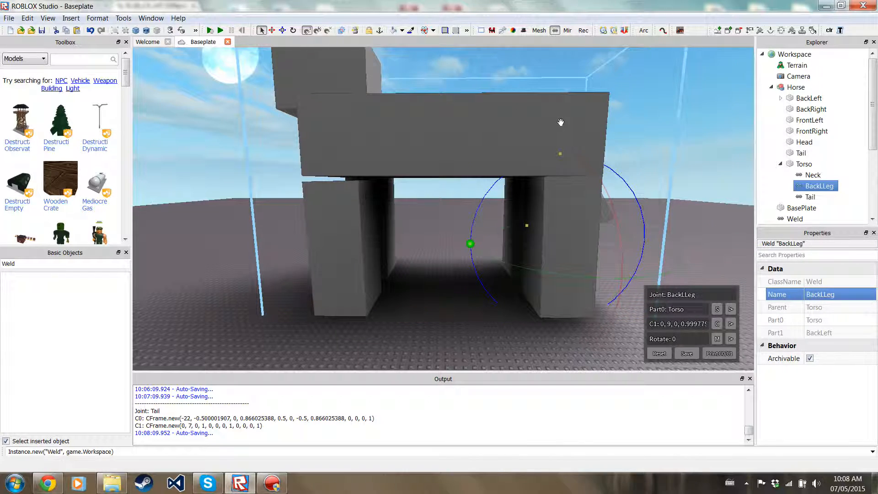
click(659, 353)
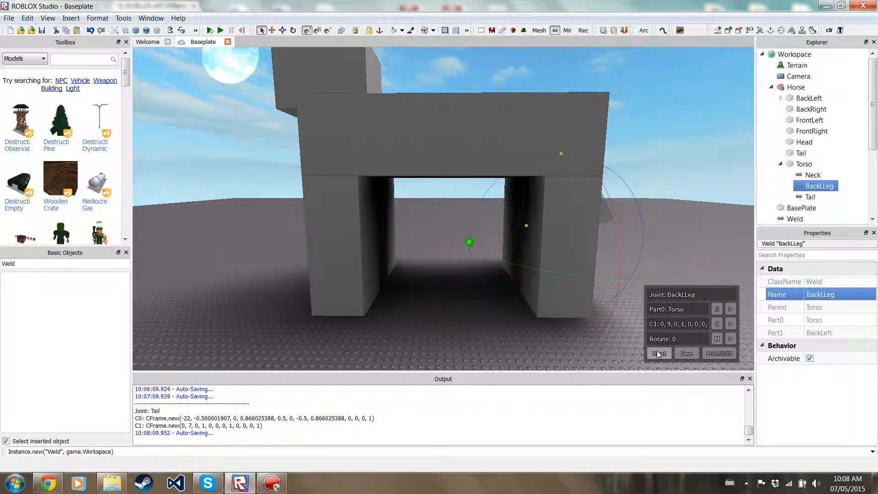
Close the joint editor and delete the Weld nested inside the horse's BackLeft leg
click(555, 31)
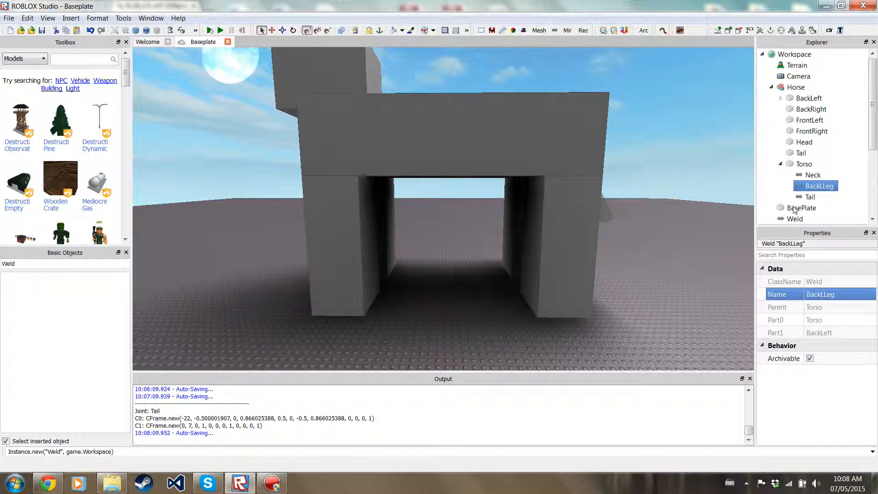
click(809, 98)
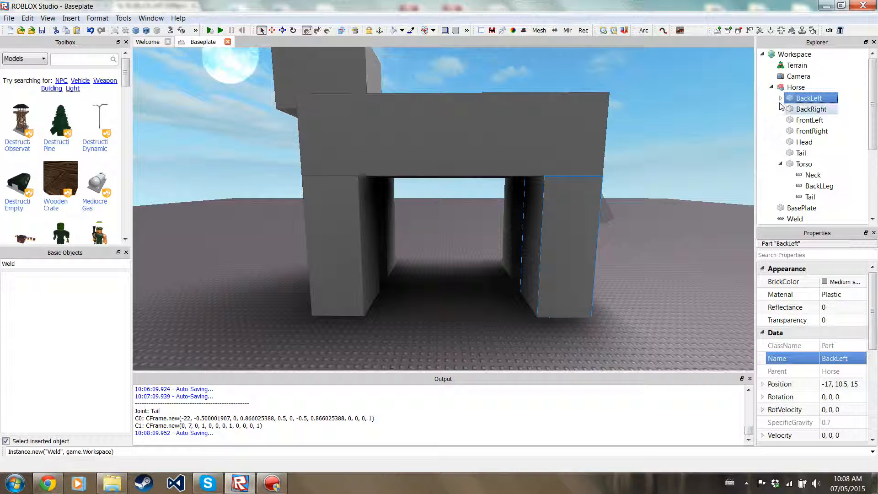
click(781, 104)
click(781, 99)
click(799, 108)
key(Delete)
Rotate the C1 of the Torso's BackLLeg weld to swing the back left leg outward on its own
click(819, 186)
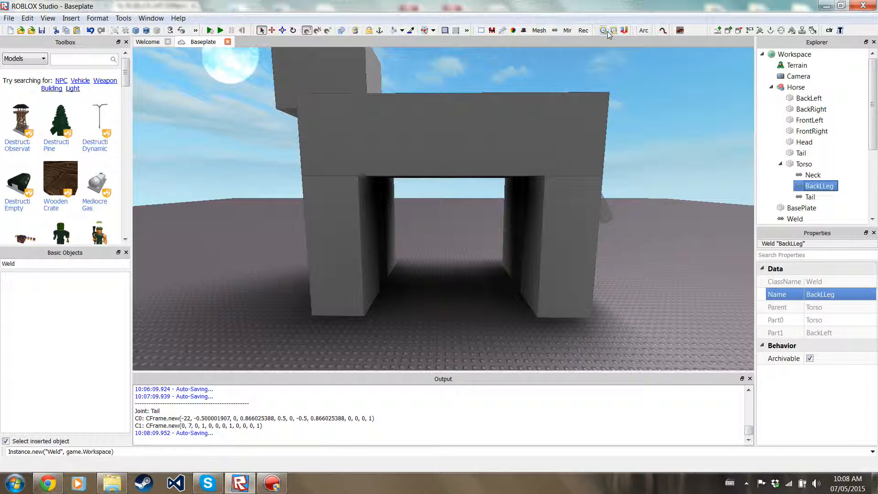
click(554, 30)
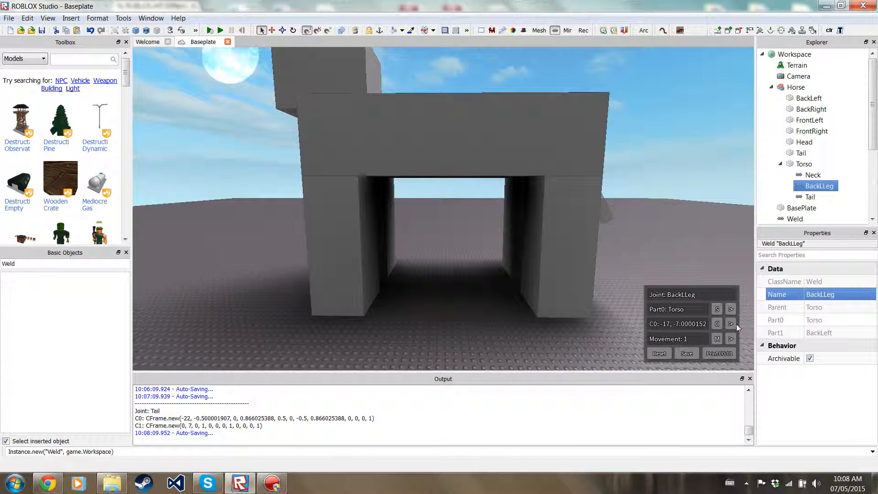
click(717, 339)
drag(562, 154, 464, 185)
right_drag(534, 215, 532, 242)
key(s)
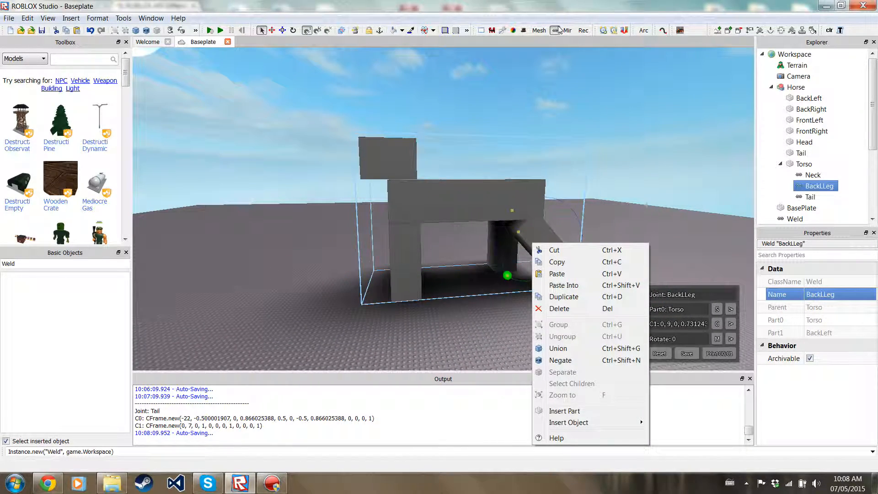
Close the joint editor and delete the whole Horse model from the Workspace
click(540, 125)
click(540, 213)
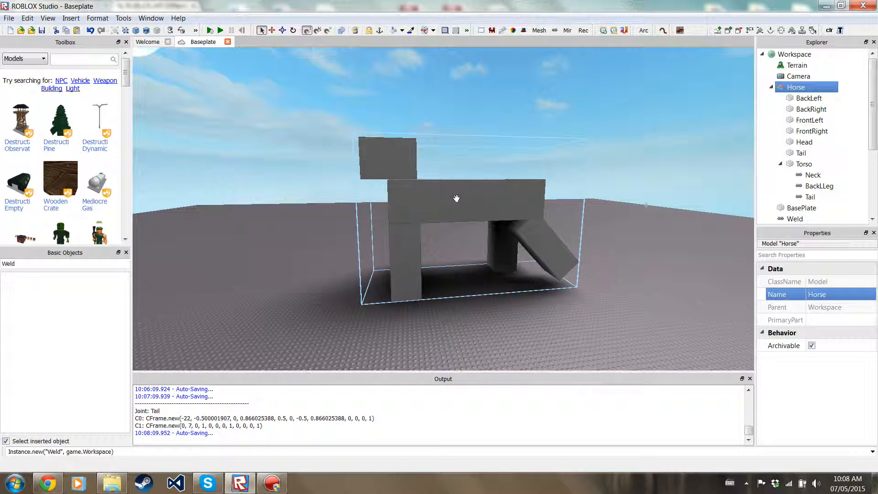
key(Delete)
Insert the Drooling Zombie model onto the baseplate from the free models
click(71, 18)
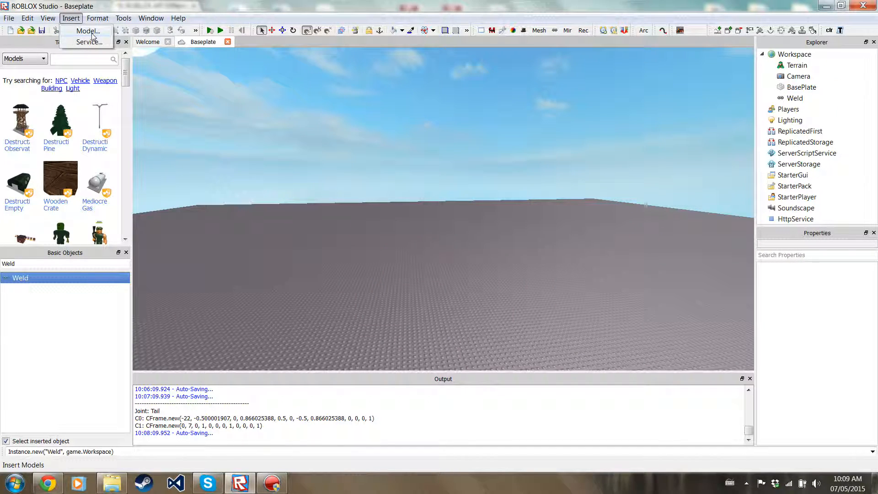
click(53, 228)
mouse_move(425, 236)
right_down()
mouse_move(411, 234)
mouse_move(422, 230)
right_up()
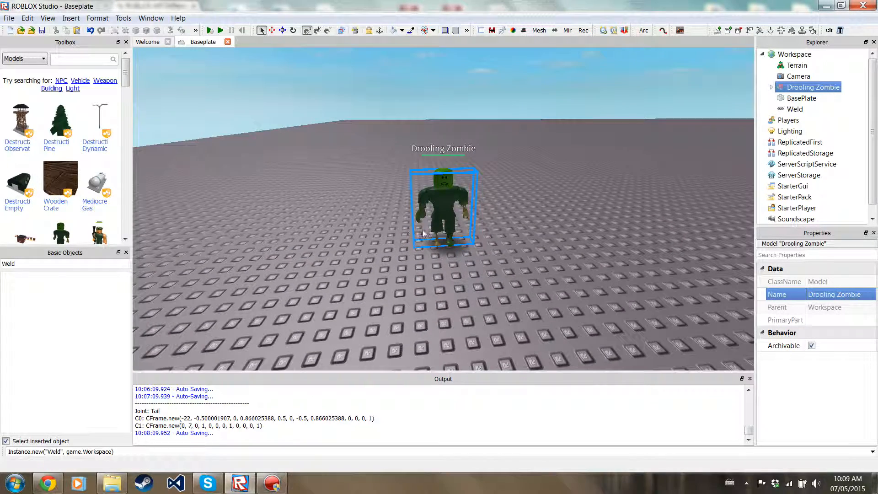
Expand the Drooling Zombie's Torso and select its Left Shoulder joint
click(452, 205)
scroll(824, 137, down, 2)
click(780, 164)
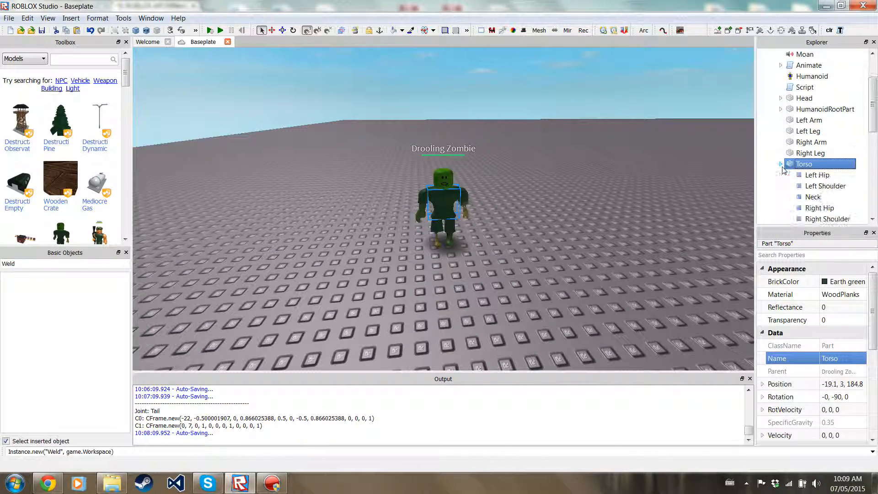
scroll(783, 170, down, 2)
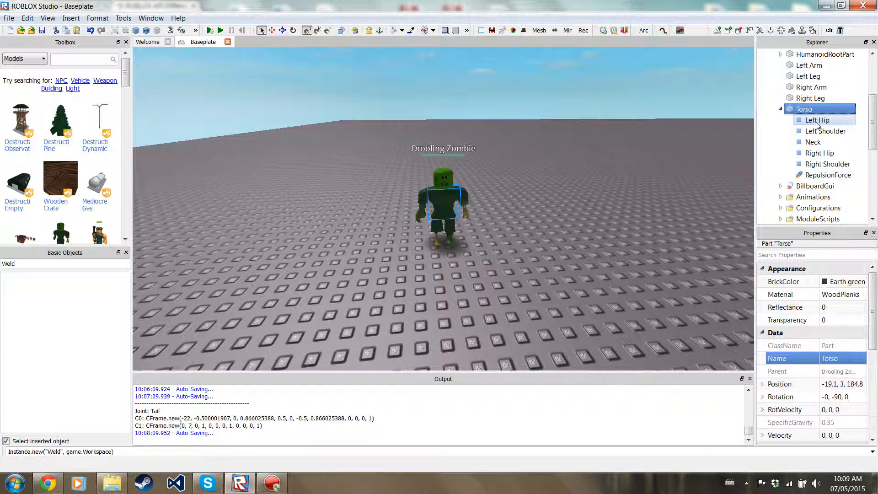
click(819, 131)
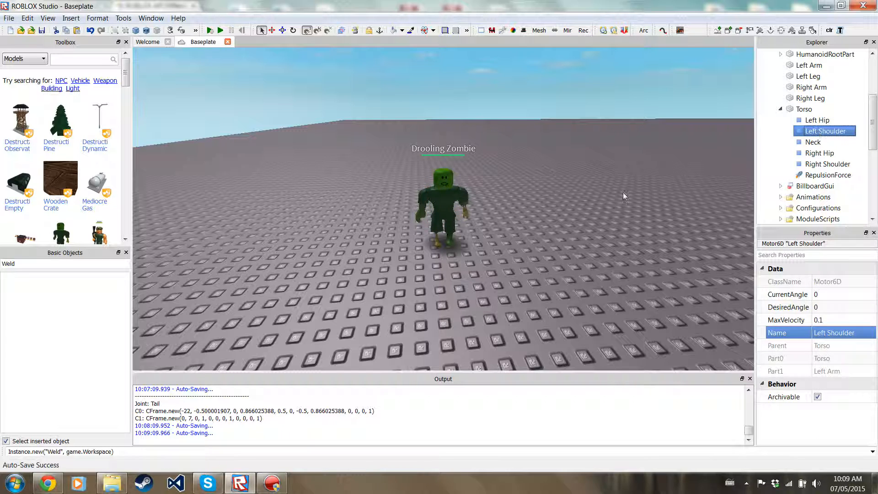
Rotate the C1 of the zombie's Left Shoulder joint to raise the left arm
scroll(499, 232, up, 2)
scroll(499, 232, down, 2)
scroll(501, 228, up, 3)
scroll(499, 232, down, 3)
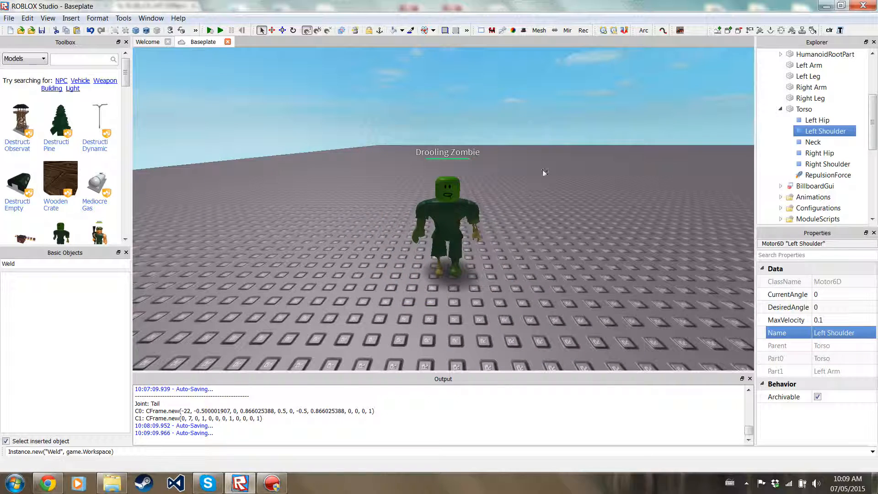
click(554, 31)
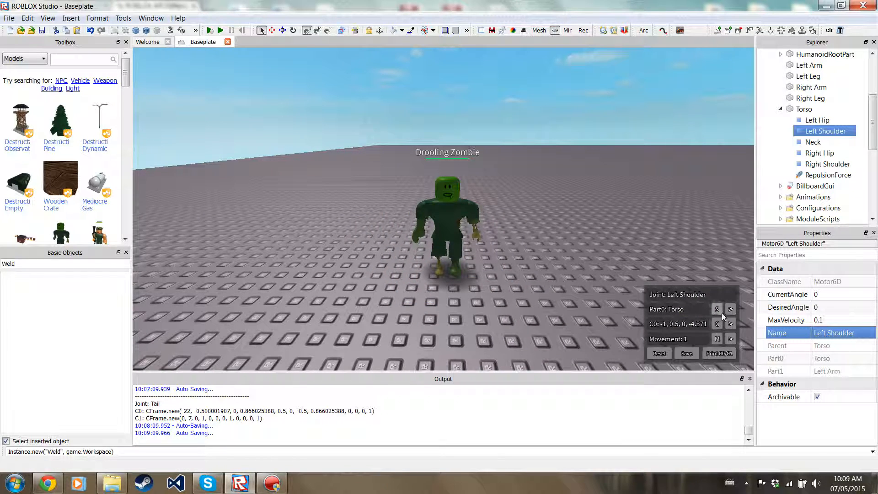
click(731, 341)
click(717, 340)
click(717, 324)
drag(481, 155, 415, 162)
mouse_move(547, 234)
right_down()
mouse_move(515, 243)
mouse_move(536, 234)
right_up()
right_drag(529, 205, 555, 254)
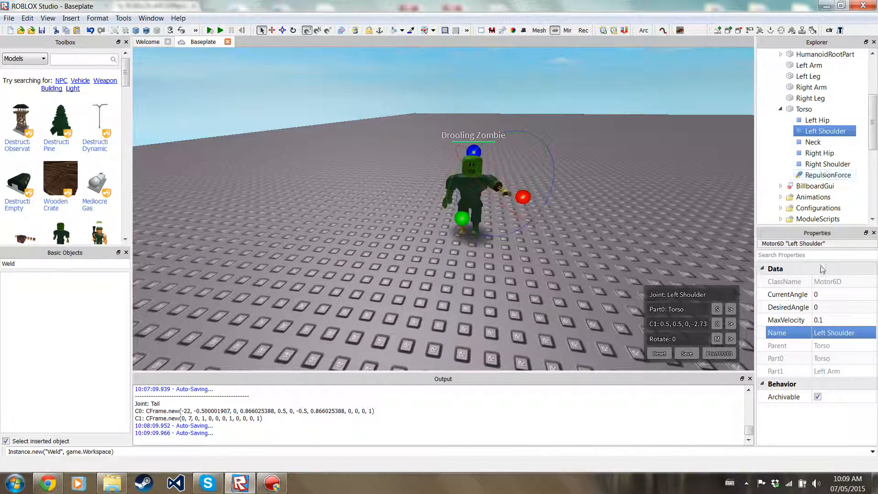
Rotate the C1 of the zombie's Right Shoulder joint to raise the right arm, and close the joint editor
click(716, 323)
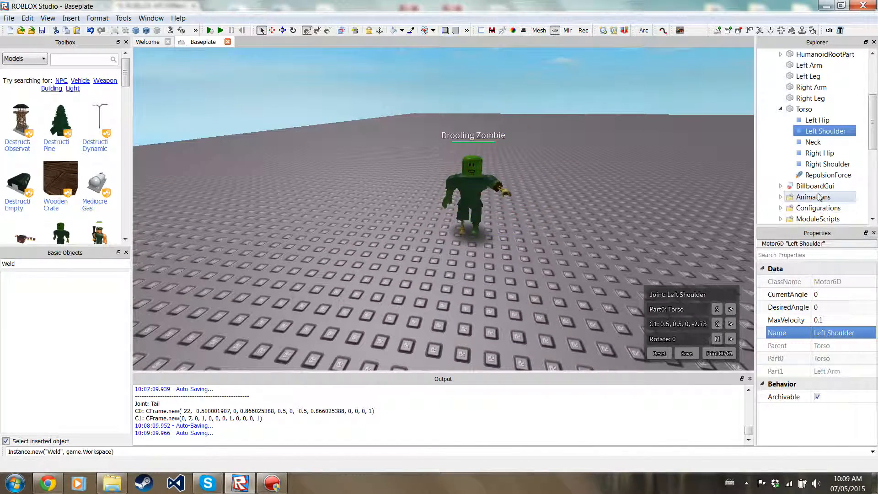
click(826, 164)
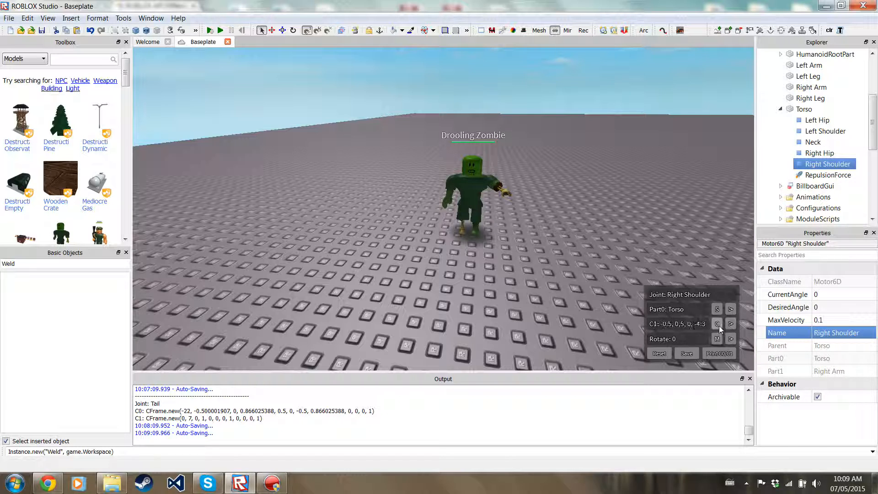
drag(450, 143, 493, 148)
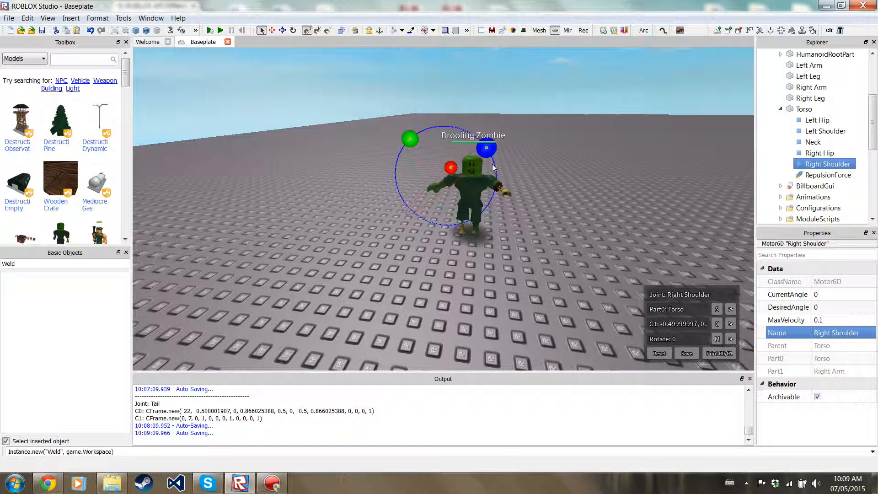
drag(451, 170, 398, 215)
scroll(459, 224, up, 3)
right_drag(460, 224, 457, 223)
scroll(457, 224, down, 4)
scroll(458, 223, up, 2)
drag(420, 271, 388, 268)
right_drag(540, 253, 574, 234)
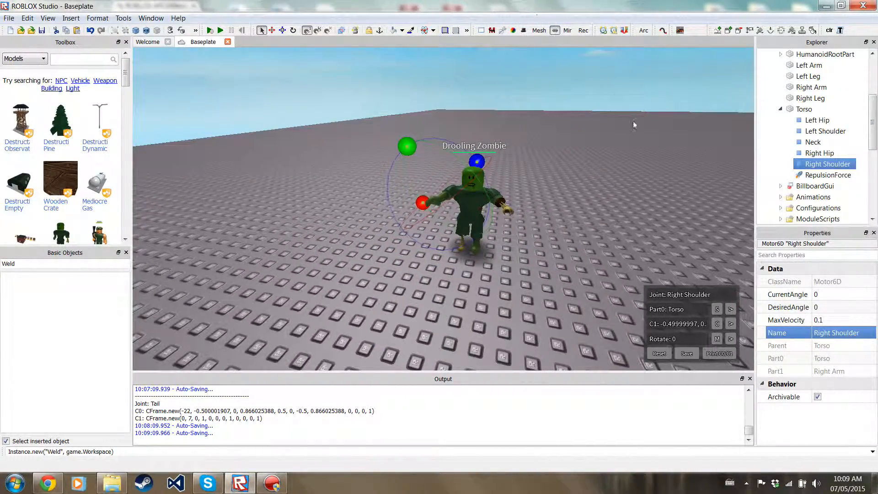
click(556, 33)
click(577, 257)
right_drag(577, 258, 550, 243)
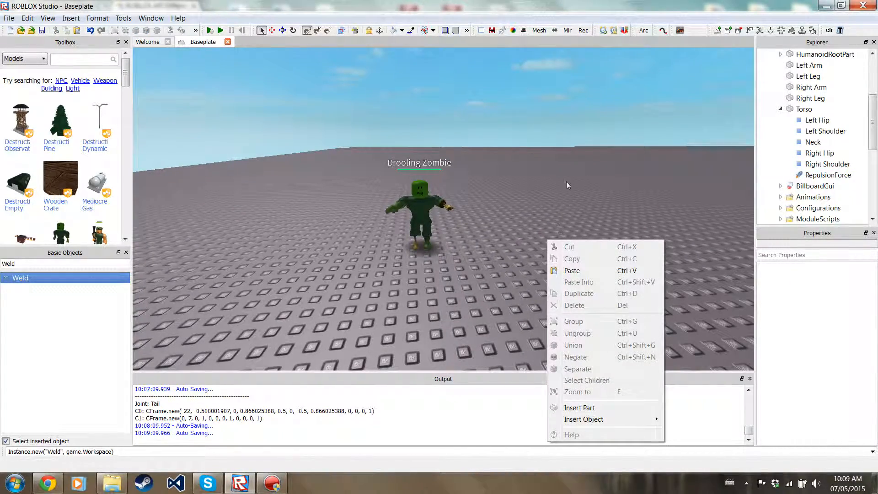
Reopen the Right Shoulder joint in the joint editor and print its C0 and C1 values to the output
click(827, 164)
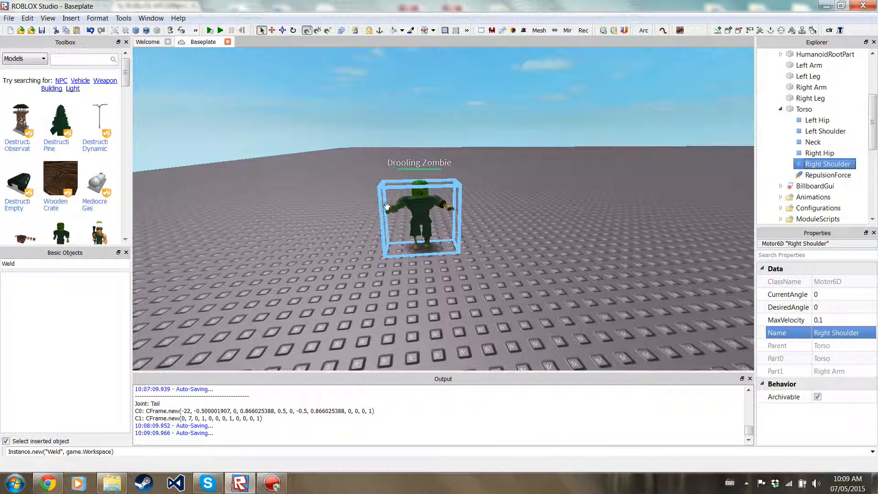
click(555, 30)
click(721, 328)
scroll(495, 243, up, 4)
right_drag(494, 239, 497, 248)
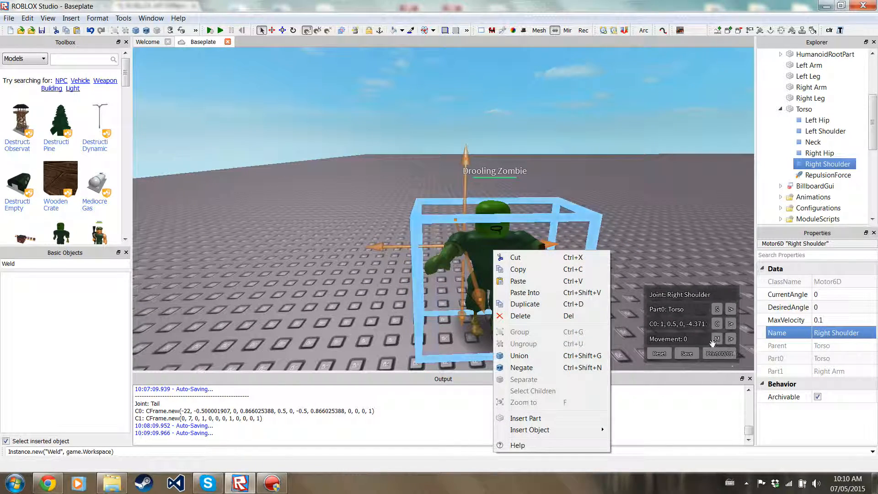
click(729, 342)
click(730, 340)
click(731, 350)
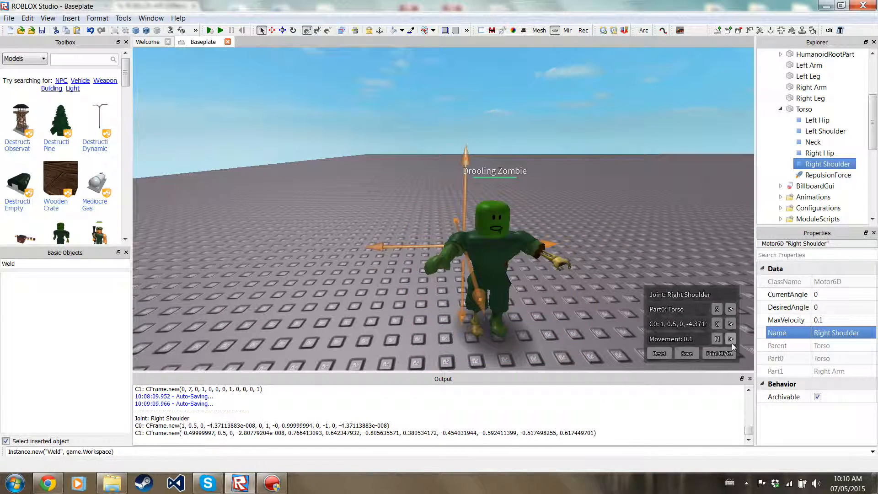
Set the movement increment to 1 and shift the Right Shoulder's C0 to X 6, moving the arm away from the torso
click(731, 339)
click(731, 339)
click(503, 240)
drag(548, 244, 398, 250)
right_drag(409, 265, 376, 258)
scroll(389, 263, up, 3)
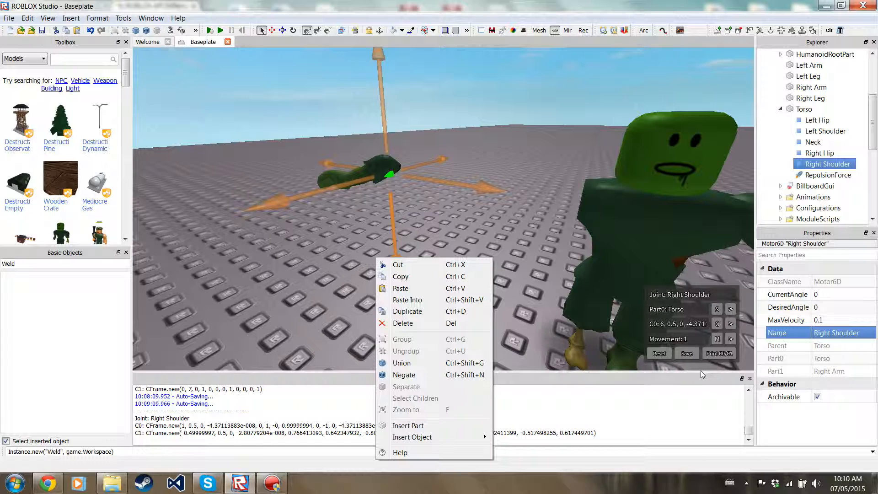
Switch the Right Shoulder joint to rotation and rotate its C0 to turn the detached arm around its joint
click(719, 339)
right_drag(444, 167, 444, 164)
scroll(445, 164, down, 3)
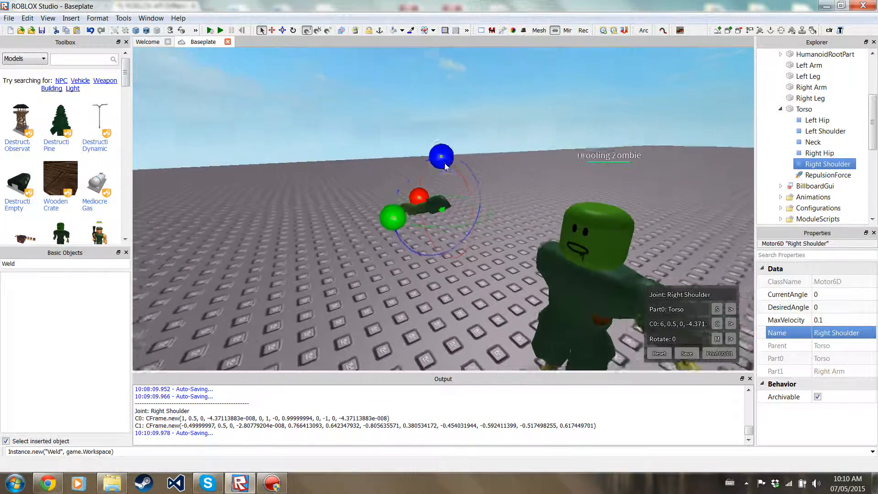
drag(454, 161, 479, 202)
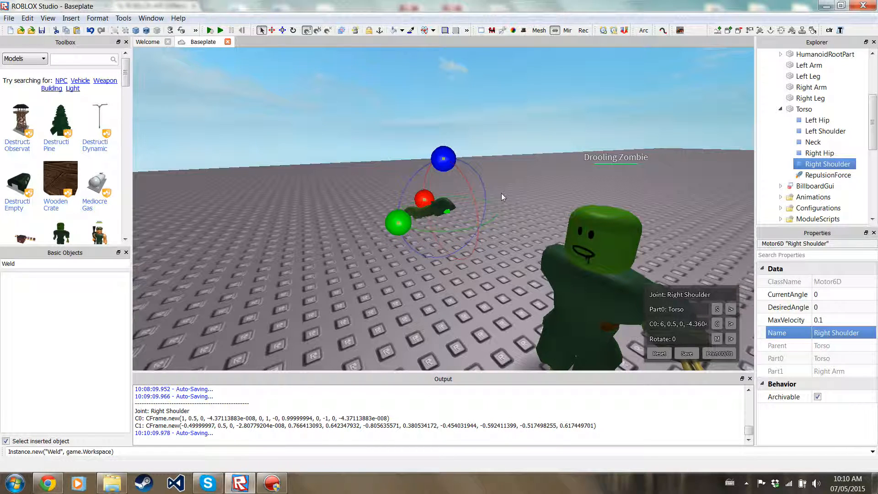
drag(442, 159, 405, 226)
scroll(449, 256, down, 5)
right_drag(445, 256, 460, 276)
scroll(458, 262, up, 3)
scroll(483, 278, up, 3)
scroll(460, 276, down, 1)
drag(418, 226, 478, 197)
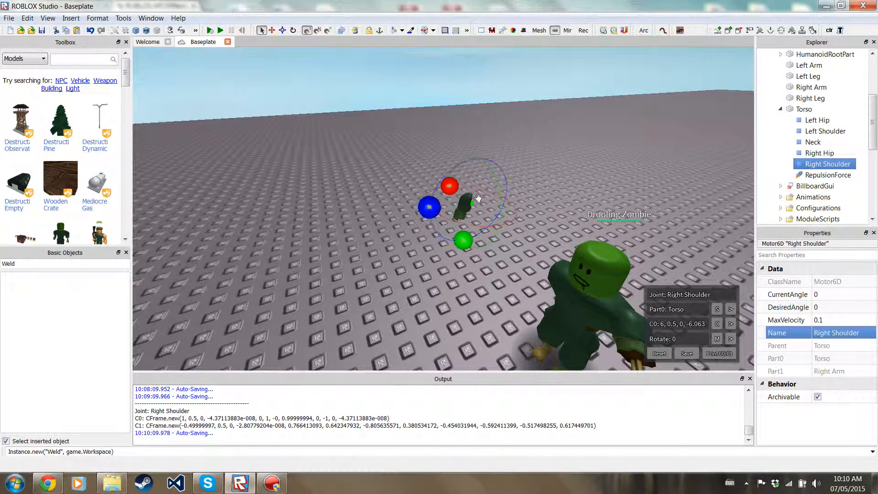
Close the joint editor and delete the Drooling Zombie model from the Workspace
click(556, 30)
right_drag(488, 229, 508, 241)
scroll(495, 240, down, 4)
click(413, 172)
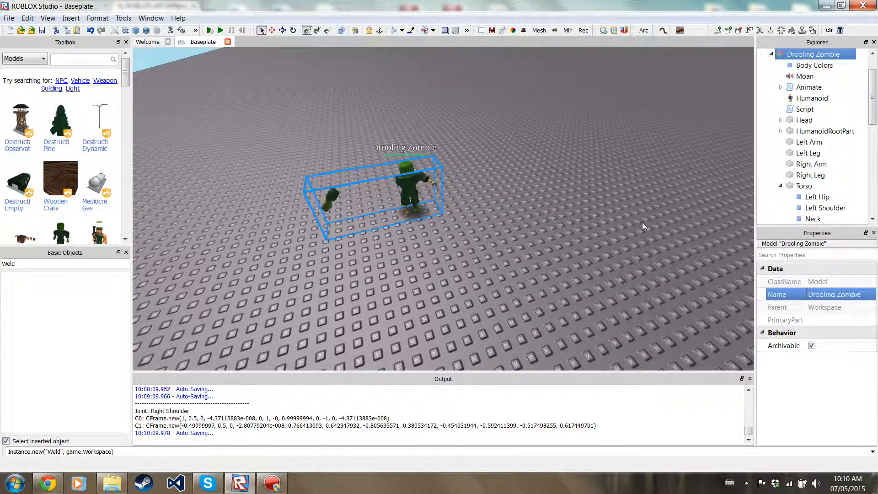
key(Delete)
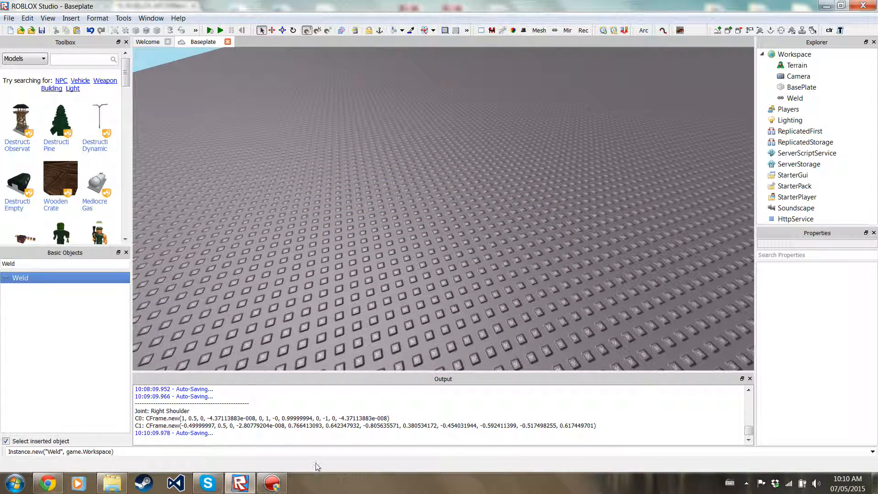